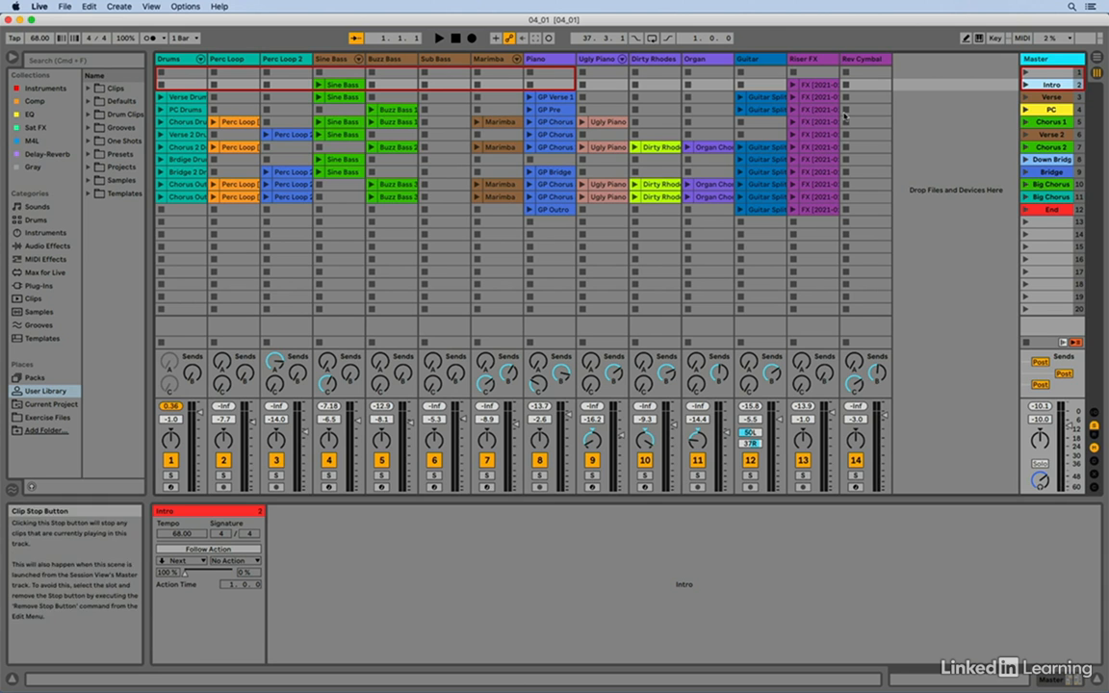
Launch the Verse scene, pause and resume its playback, and stop all clips.
mouse_move(348, 101)
mouse_down()
mouse_move(349, 116)
mouse_move(346, 100)
mouse_up()
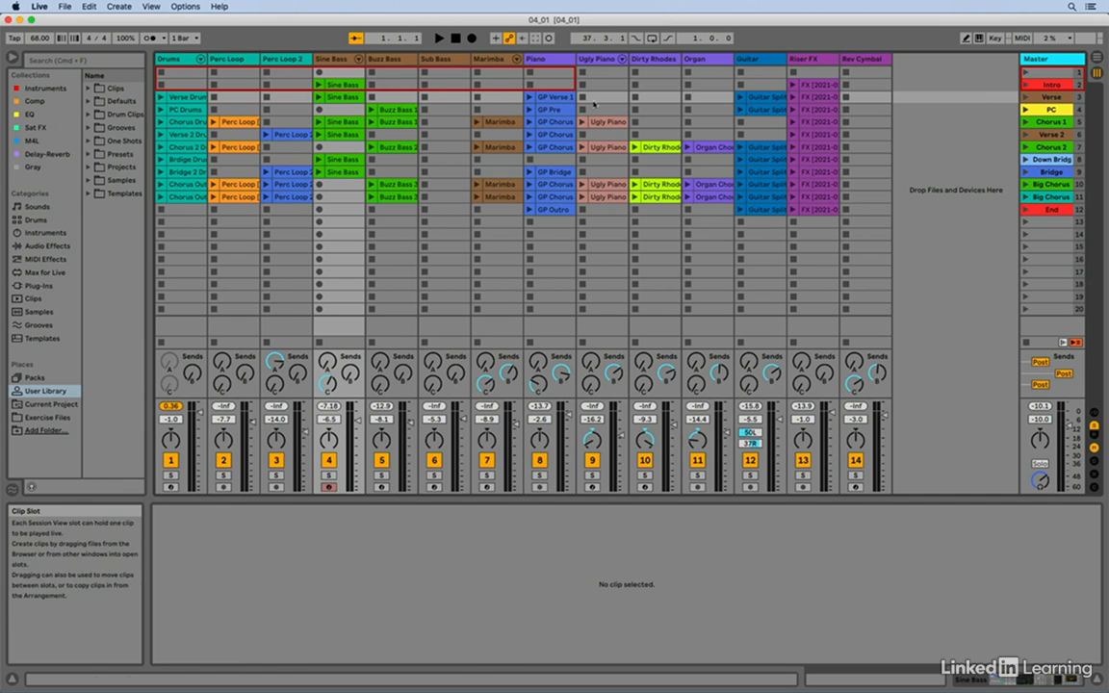
click(1026, 98)
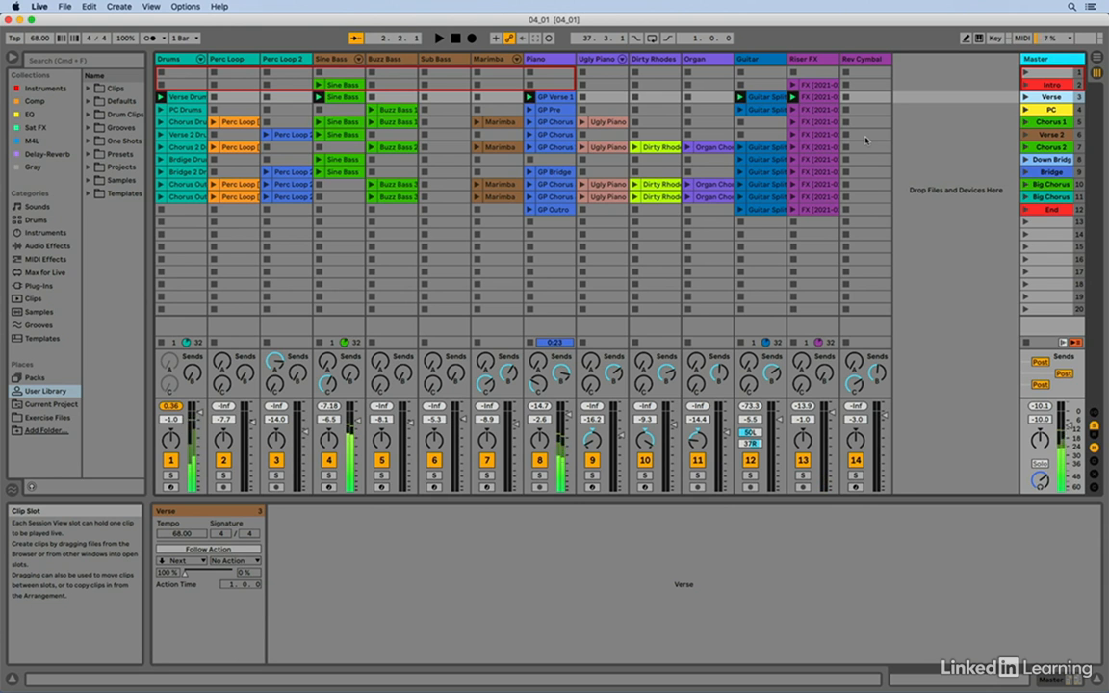
key(space)
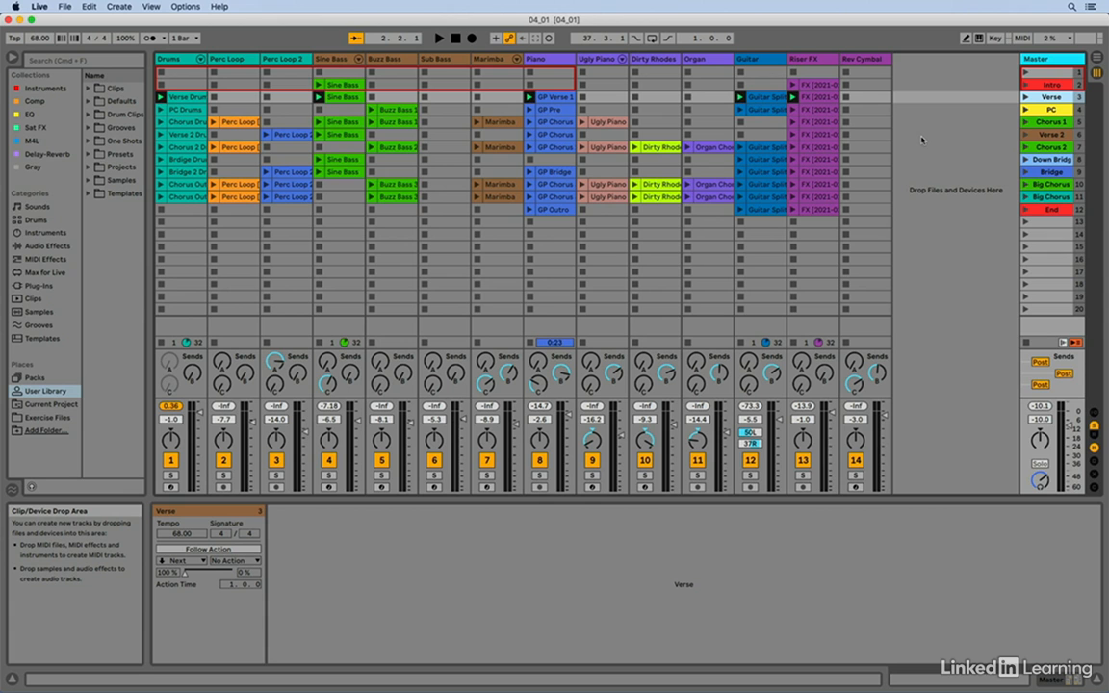
key(space)
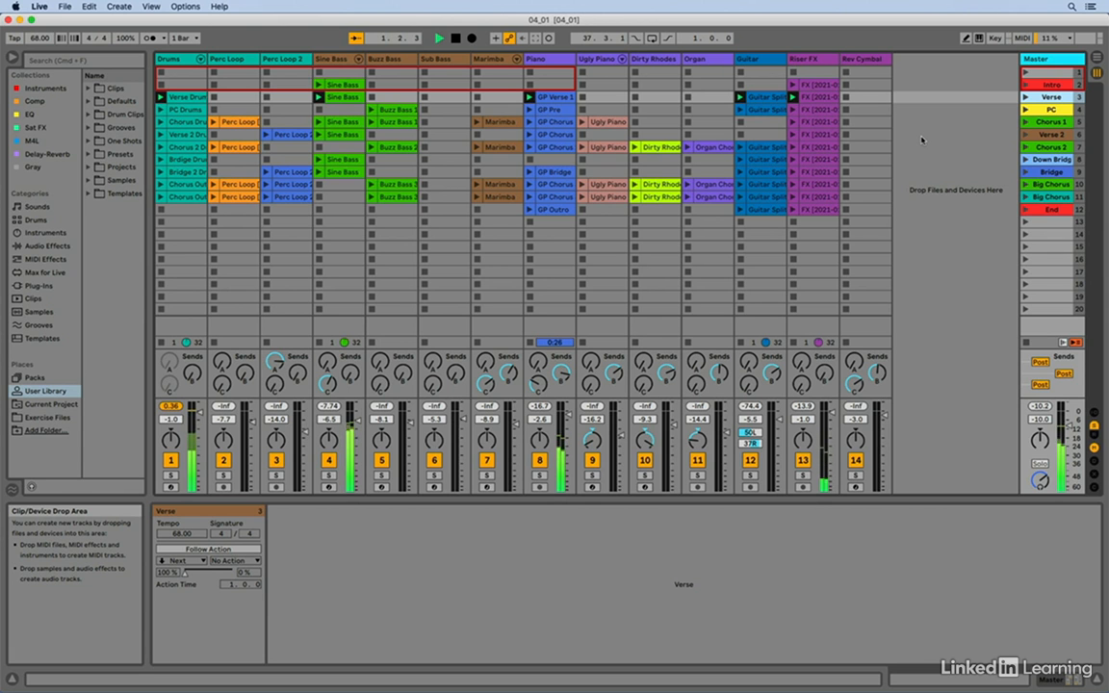
click(1027, 342)
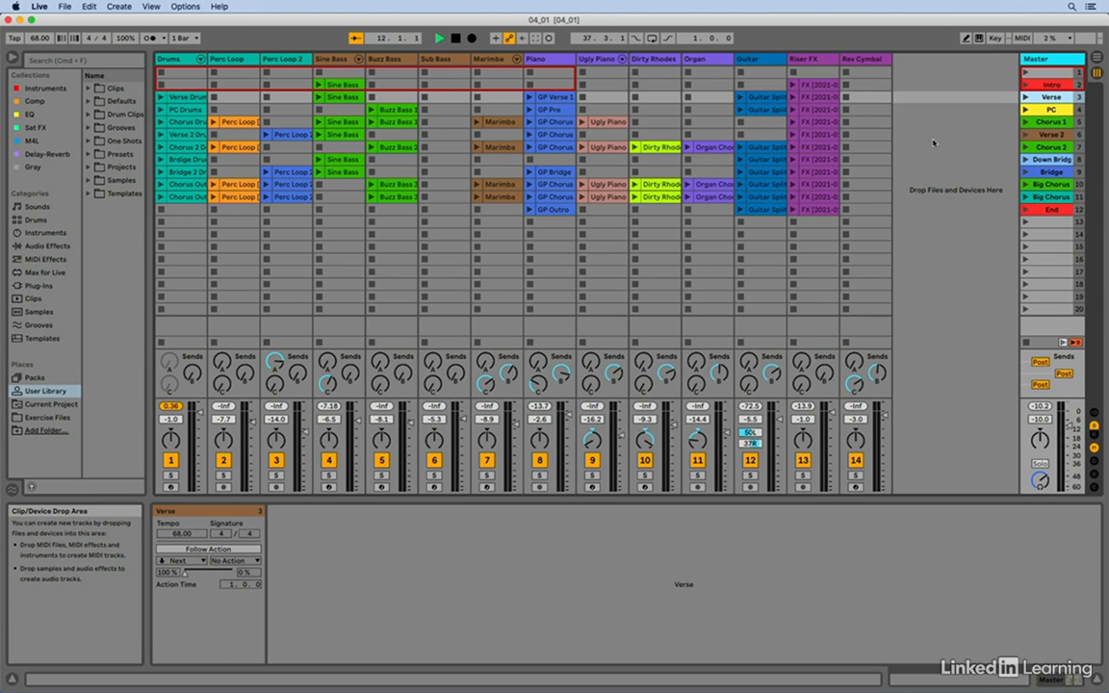
Launch the scenes in sequence from Intro through Verse to PC, and stop playback.
click(1052, 86)
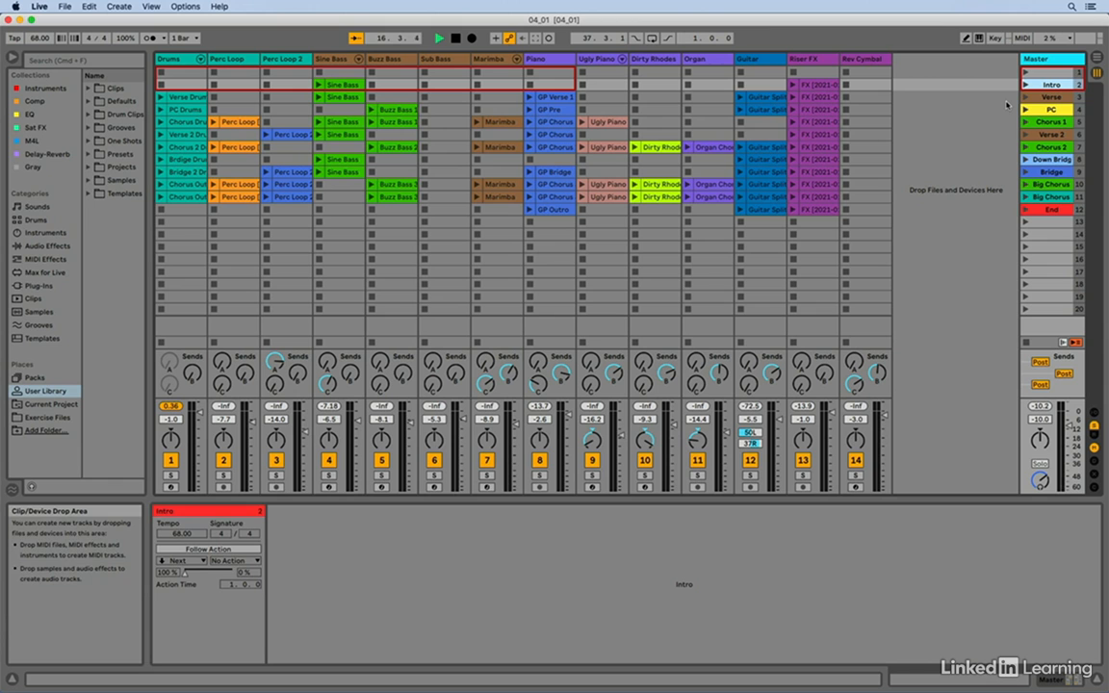
key(Return)
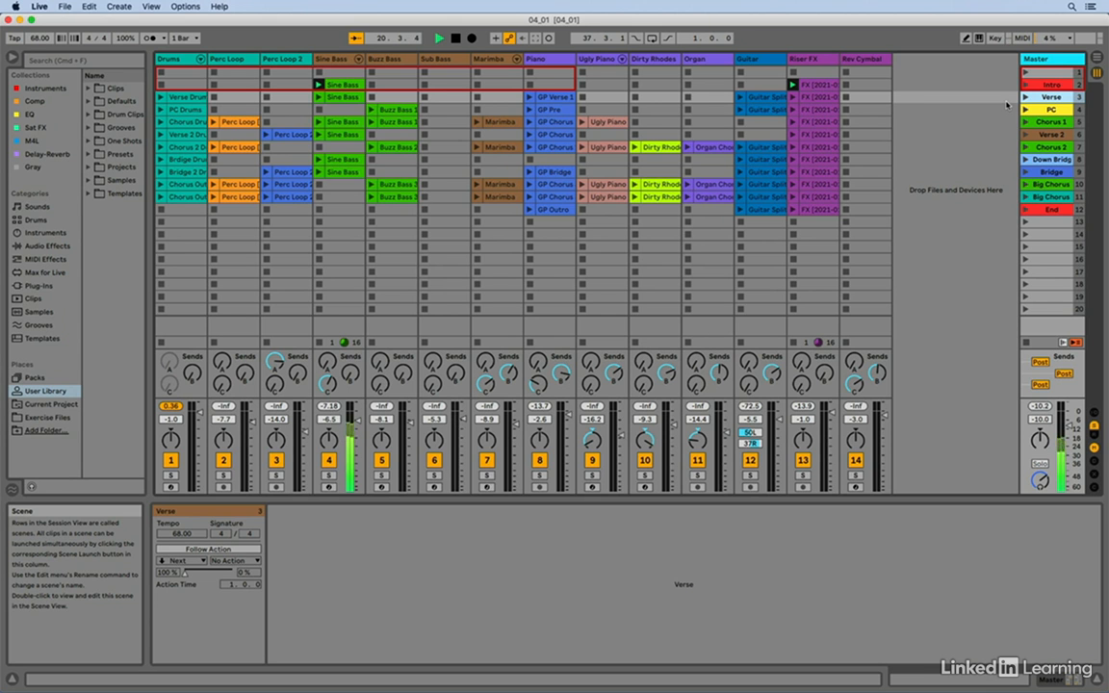
key(Return)
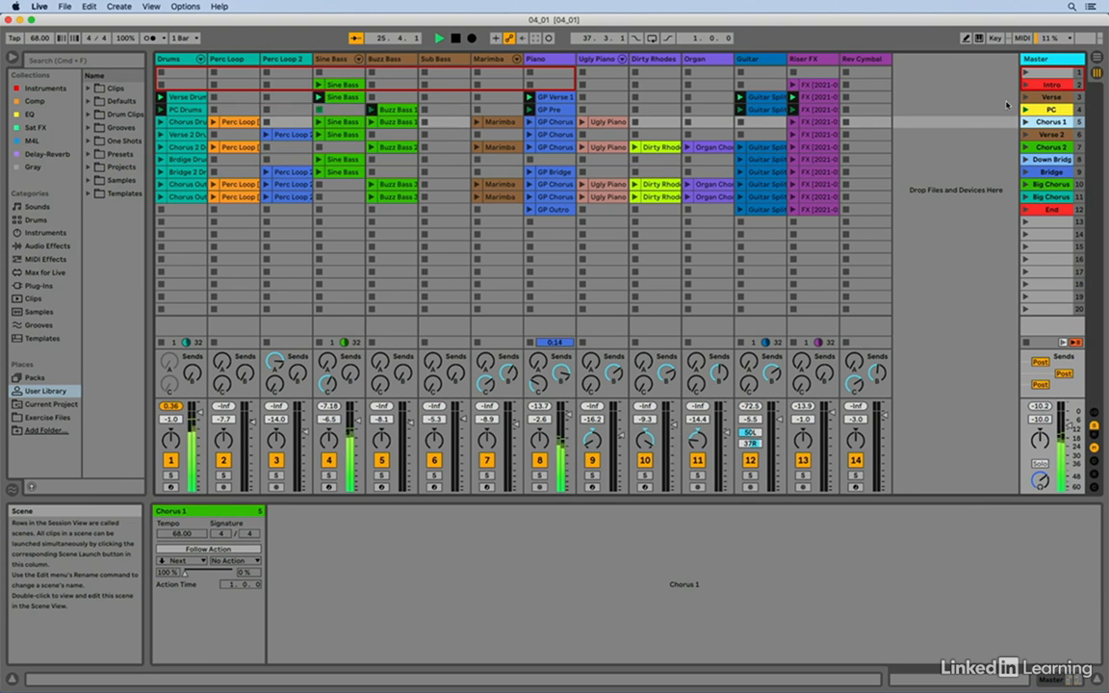
key(space)
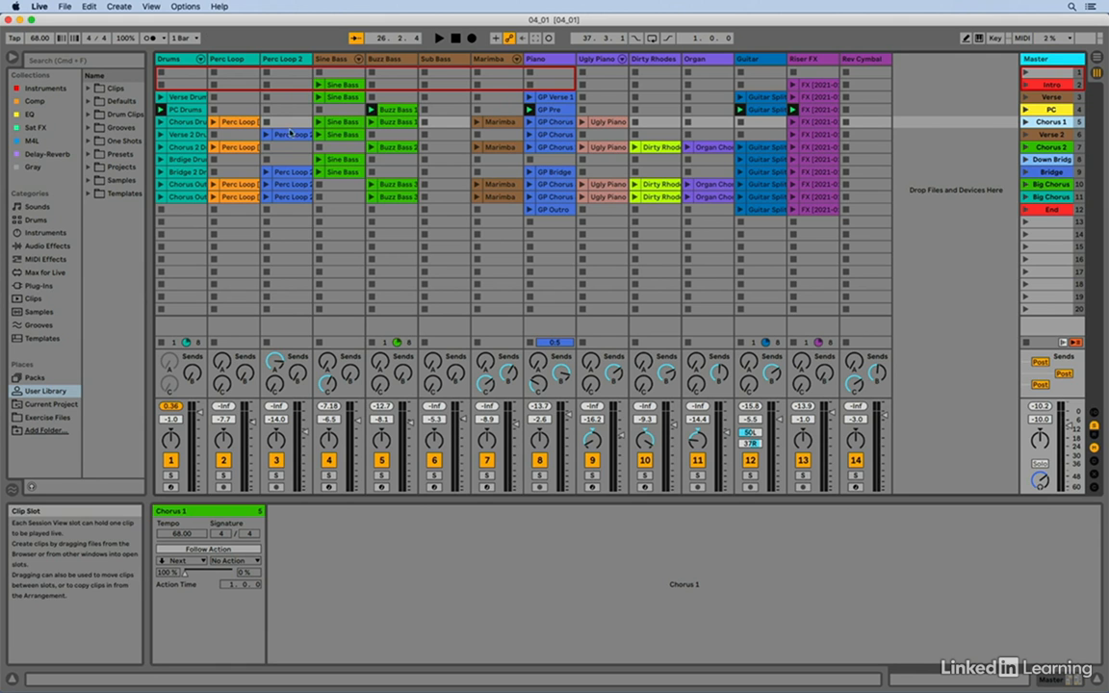
click(197, 40)
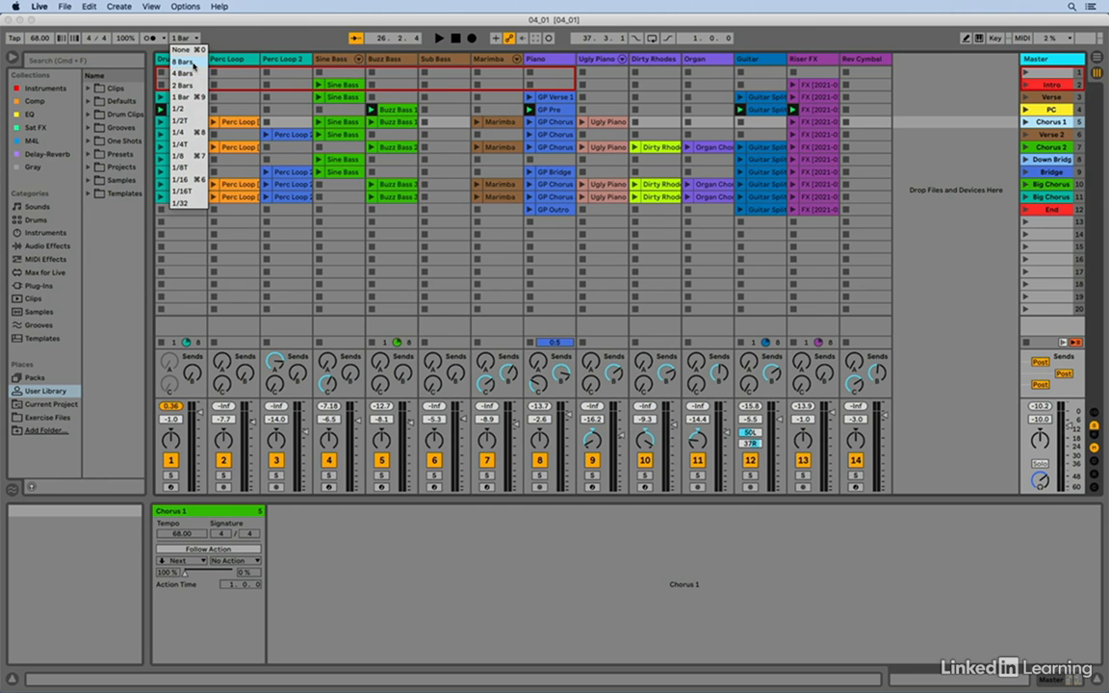
click(245, 40)
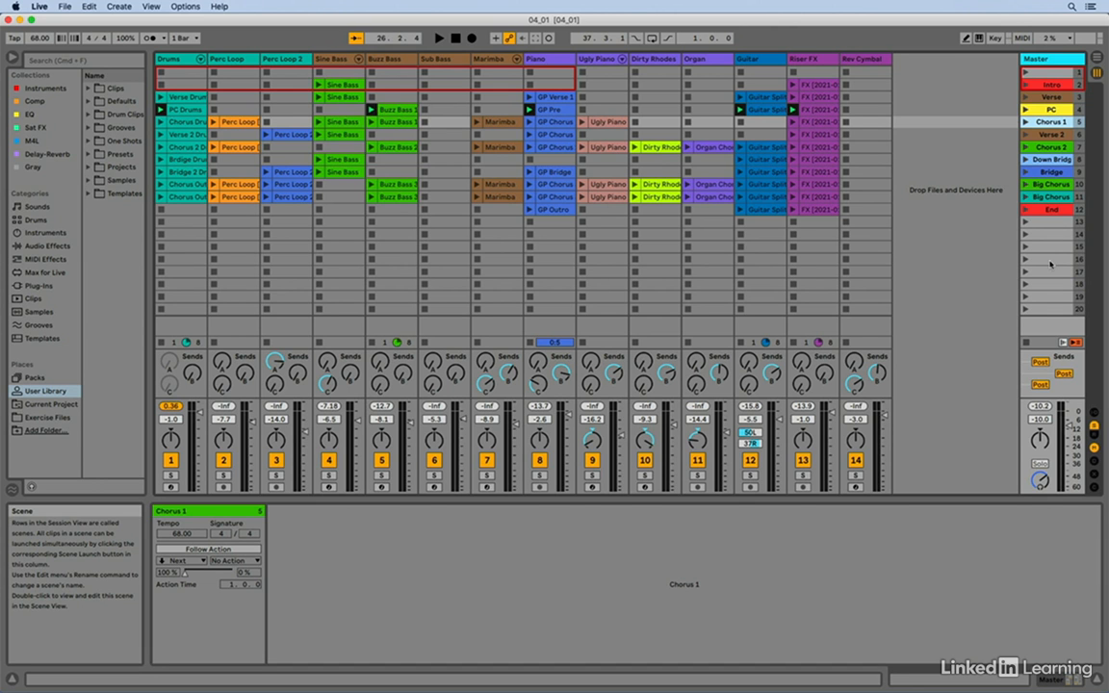
Move the Intro scene between PC and Chorus 1, and undo the move.
click(1049, 87)
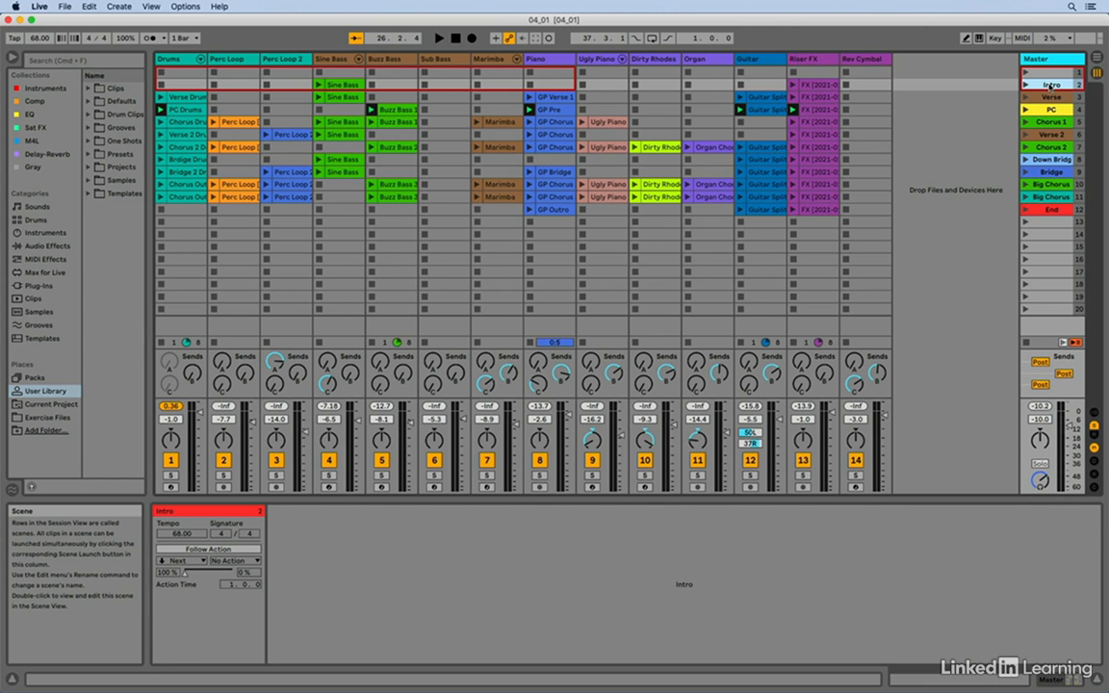
drag(1050, 86, 1050, 120)
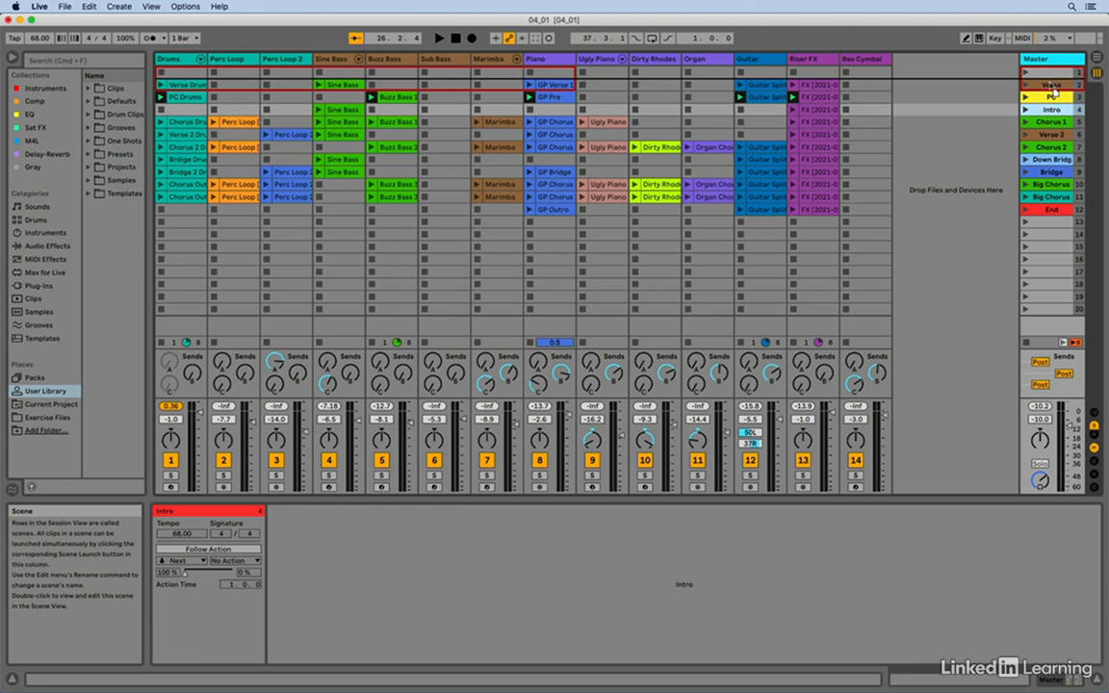
key(super+z)
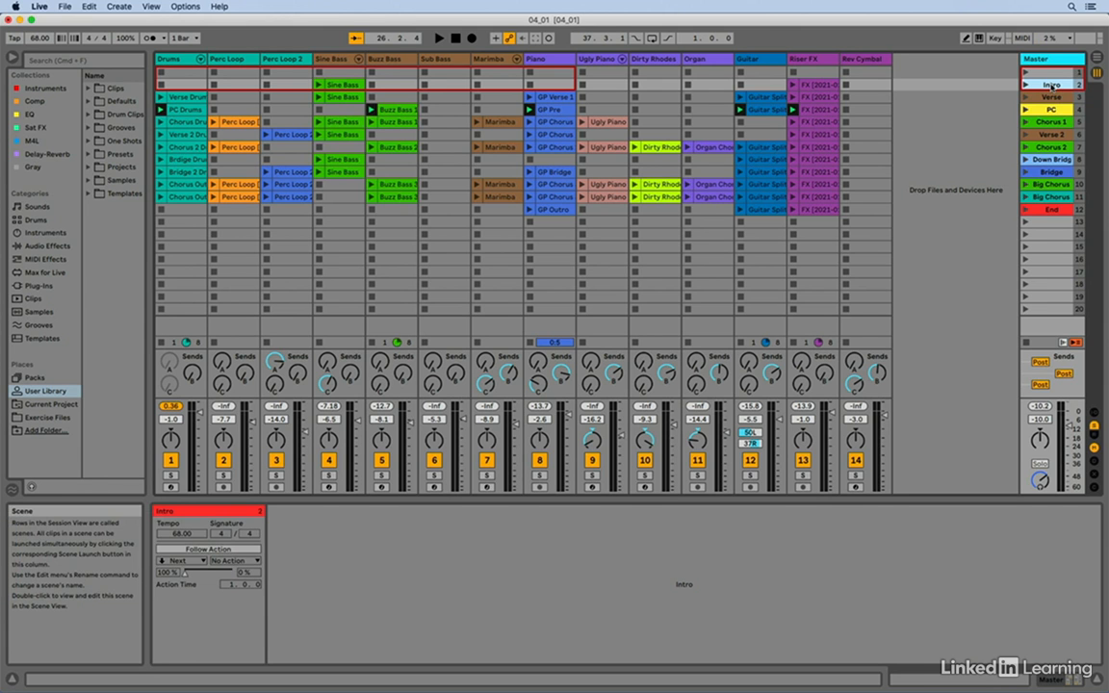
Shift the Intro scene down two positions and return it to its place above Verse.
key(super+Down)
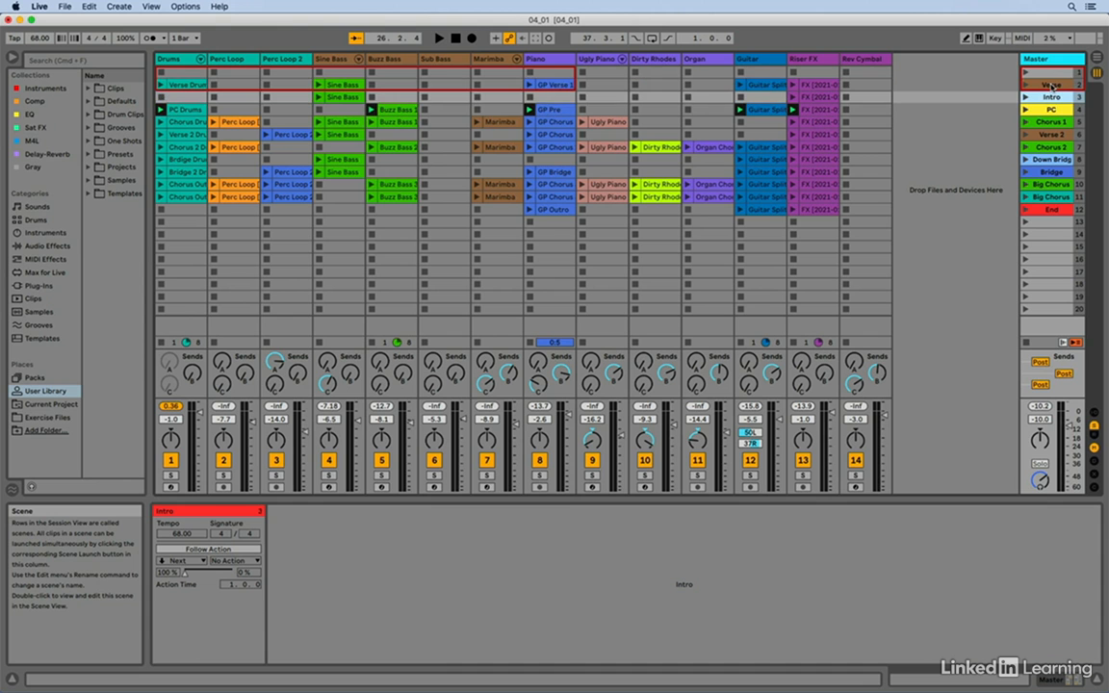
key(super+Down)
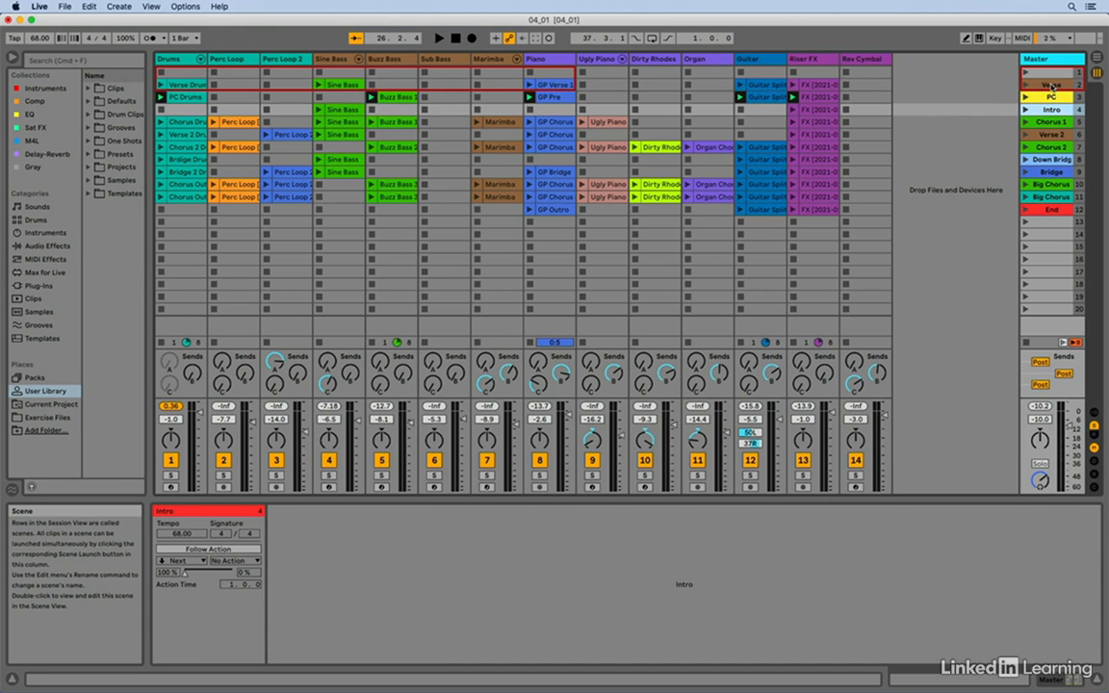
key(super+Up)
key(super+Up)
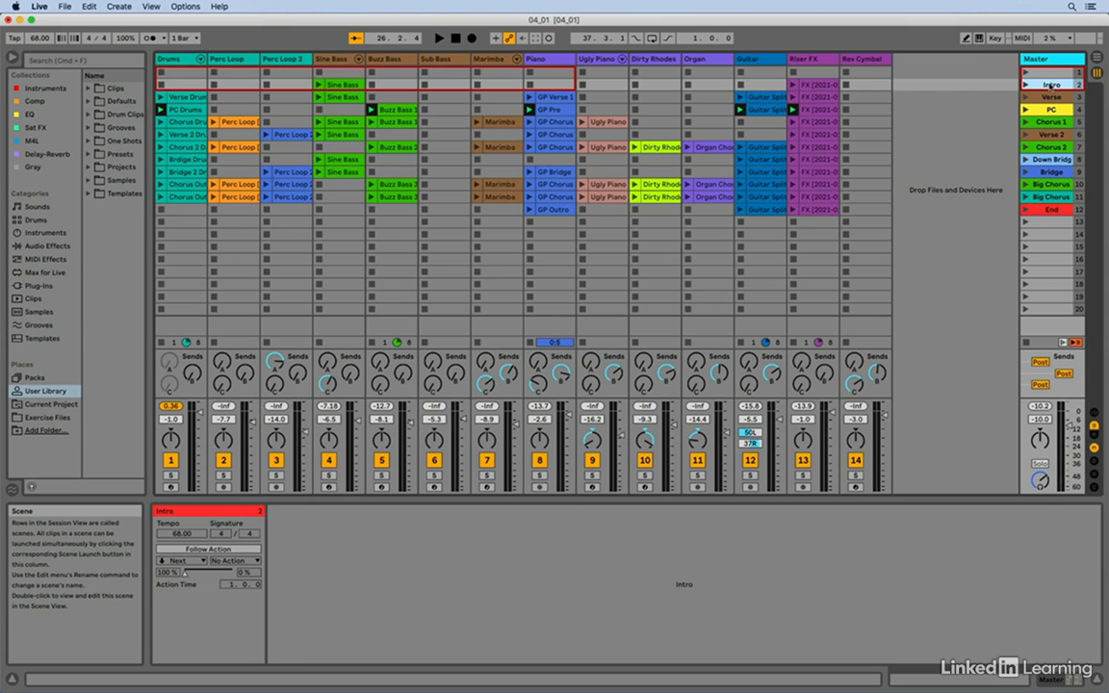
Insert an empty scene directly below the Intro scene.
right_click(1052, 85)
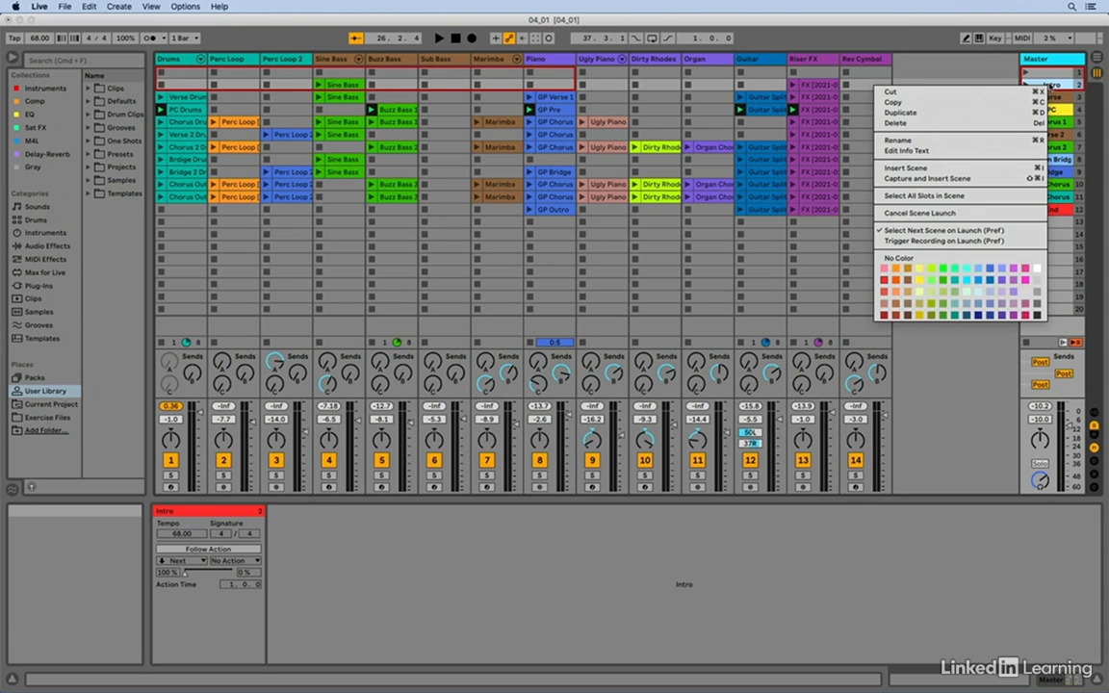
click(905, 168)
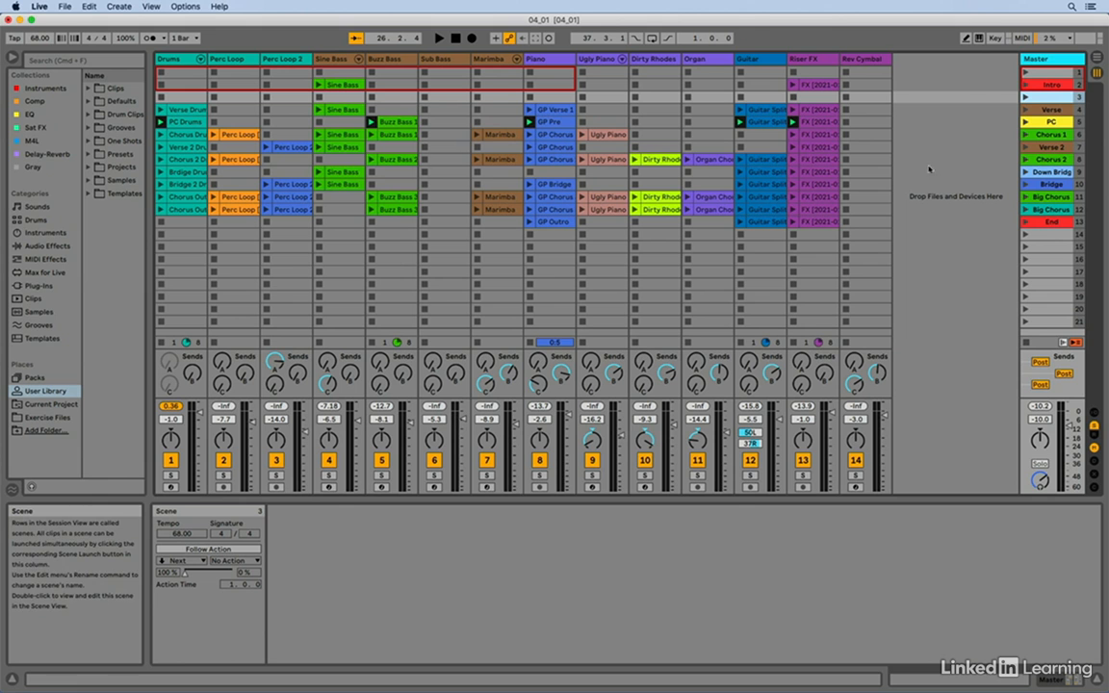
Copy Intro's Sine Bass clip into the empty scene 3 and delete the copy.
click(337, 86)
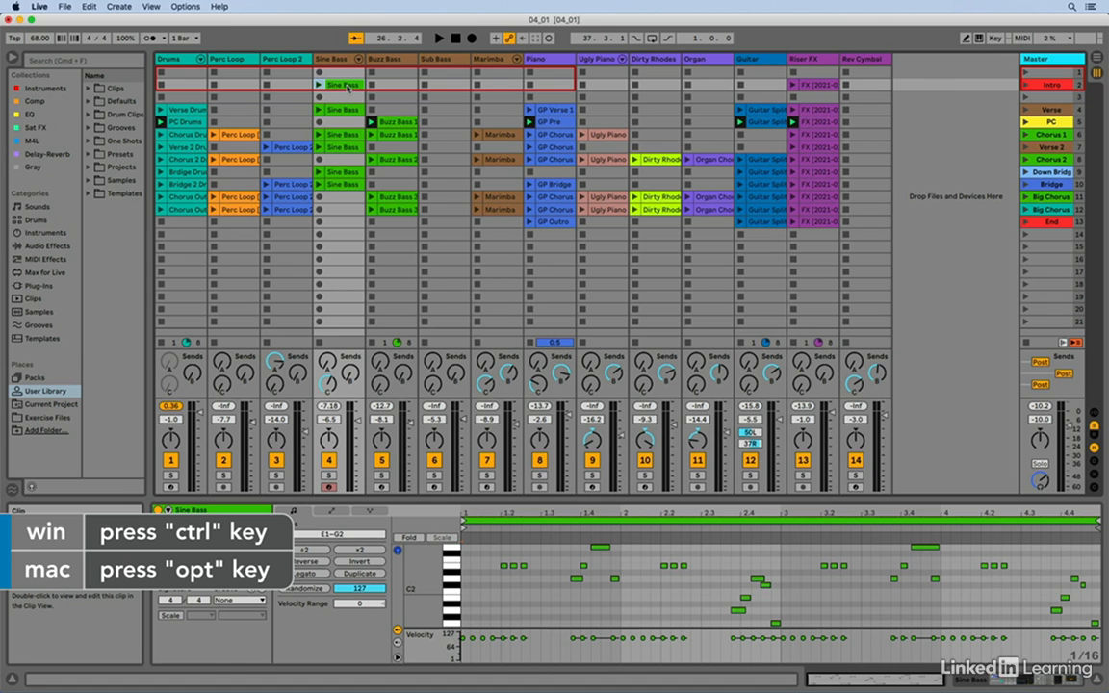
drag(347, 87, 350, 101)
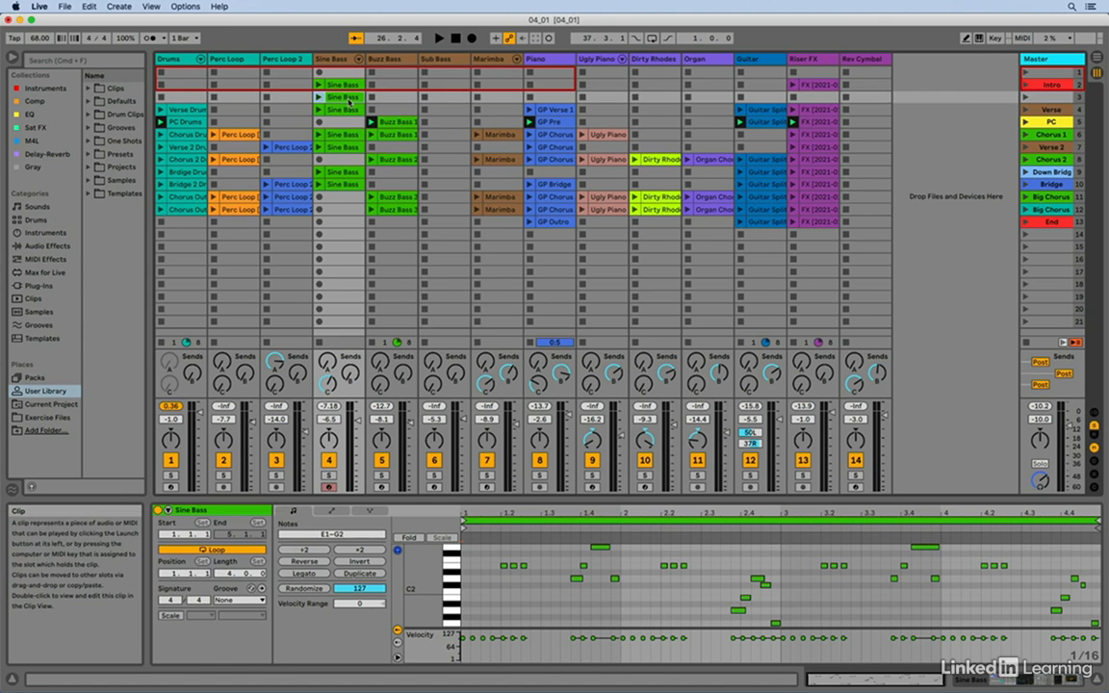
key(Delete)
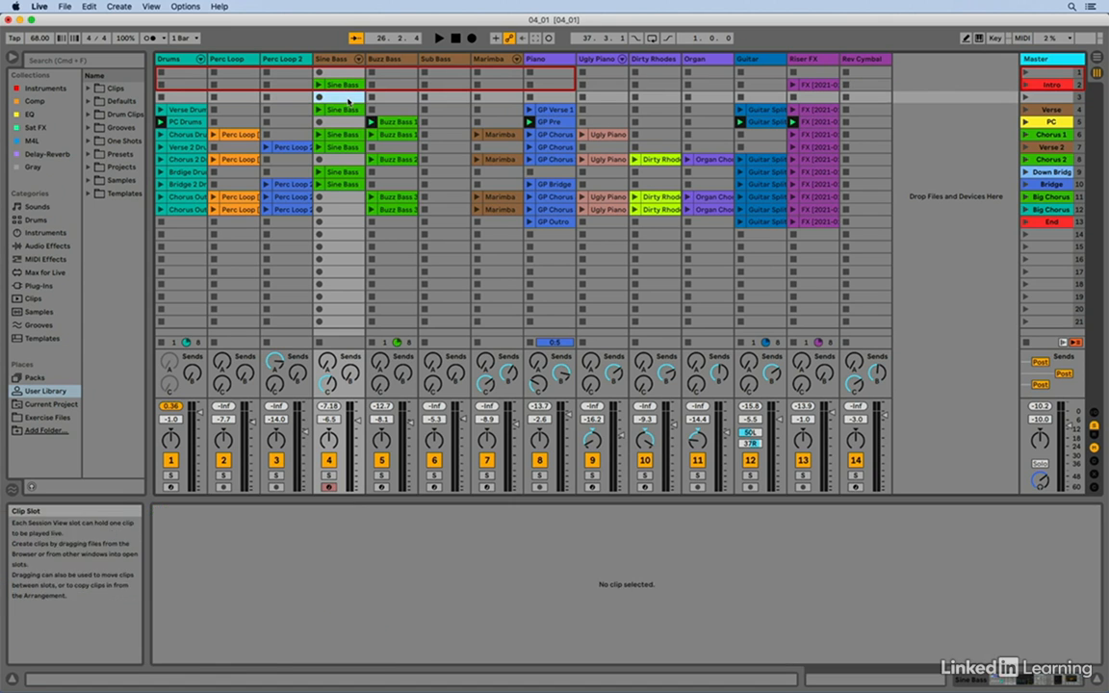
Copy the Verse scene's clips from the Drums track through Riser FX into the empty scene 3.
click(184, 111)
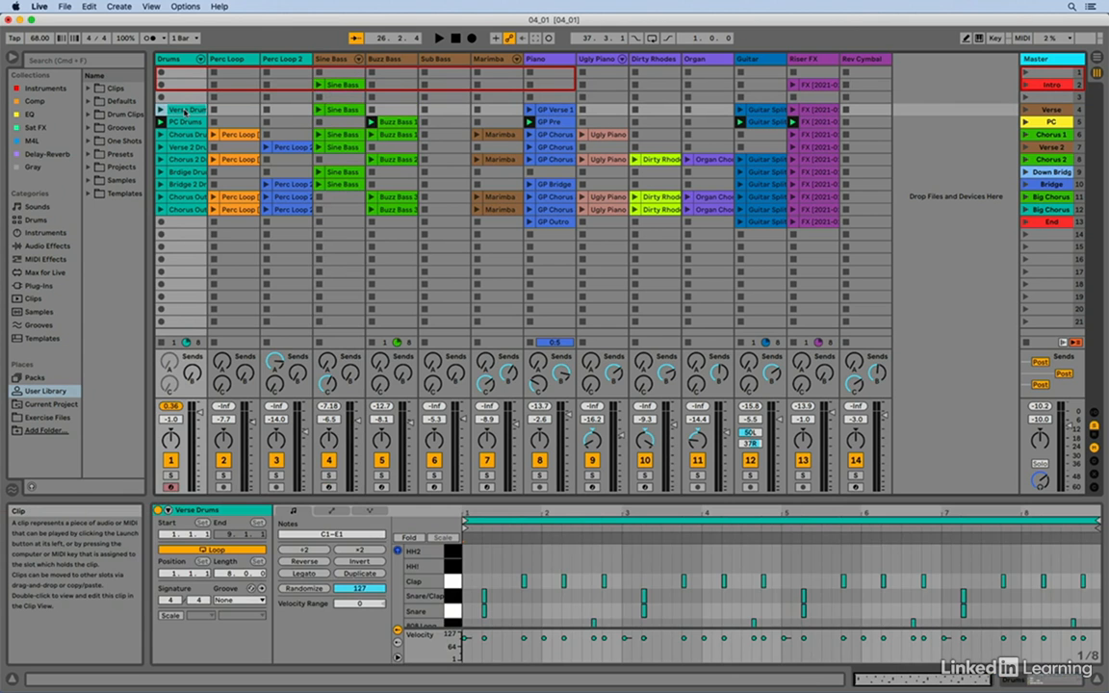
shift+click(824, 113)
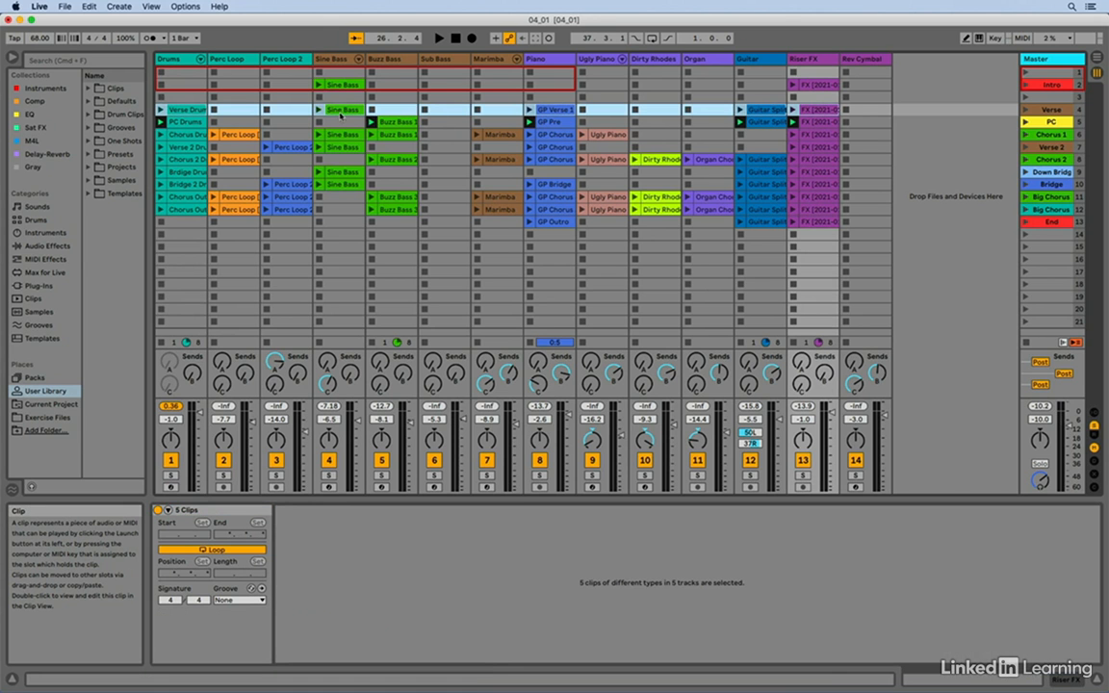
drag(334, 116, 345, 100)
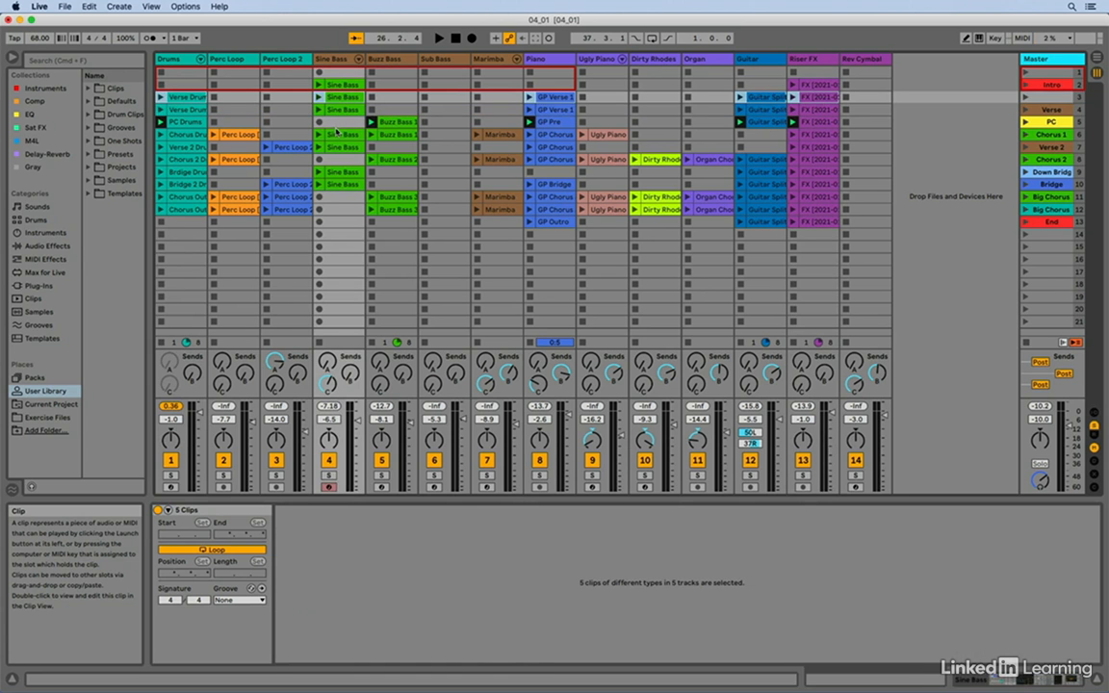
Delete the unnamed scene 3 between Intro and Verse.
click(1056, 99)
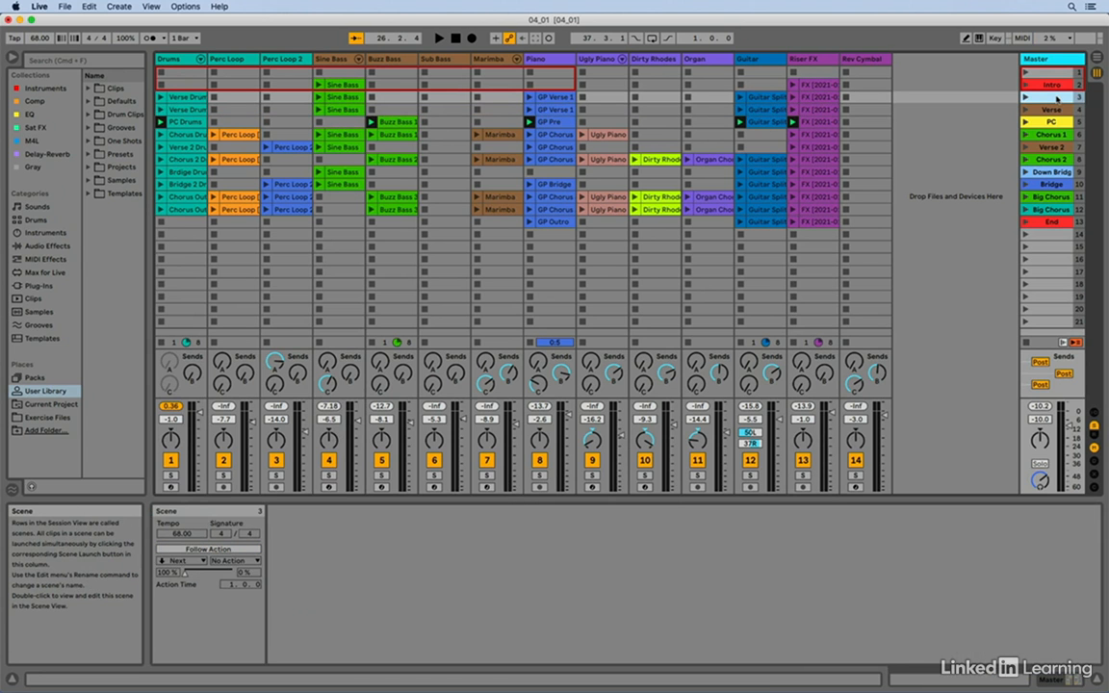
key(Delete)
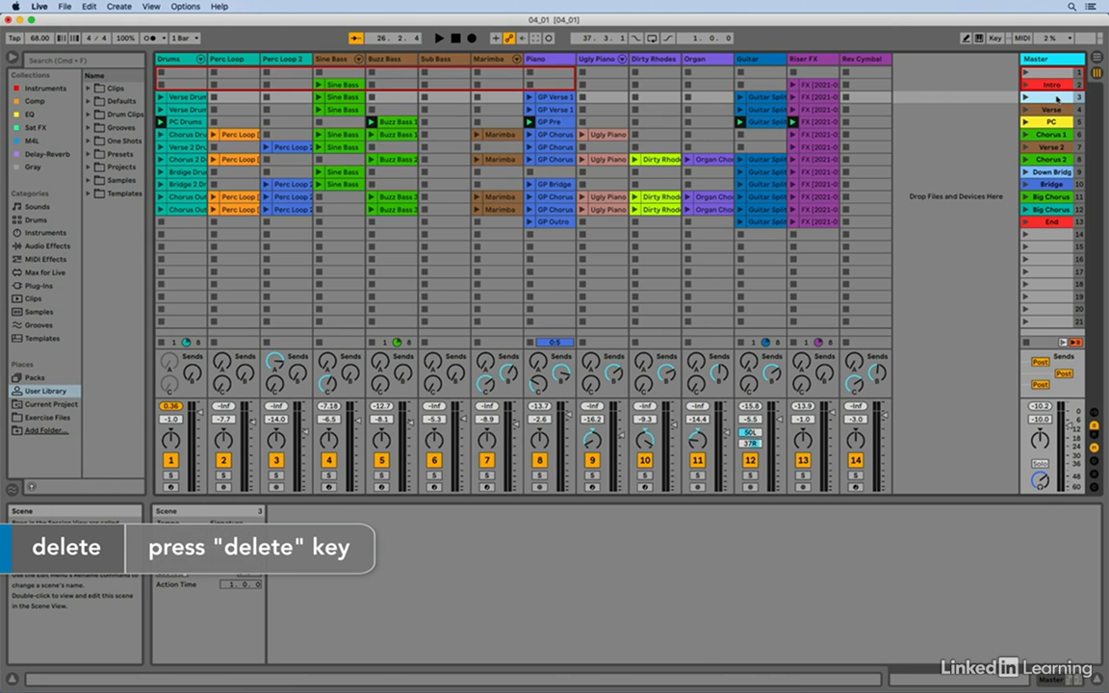
key(Delete)
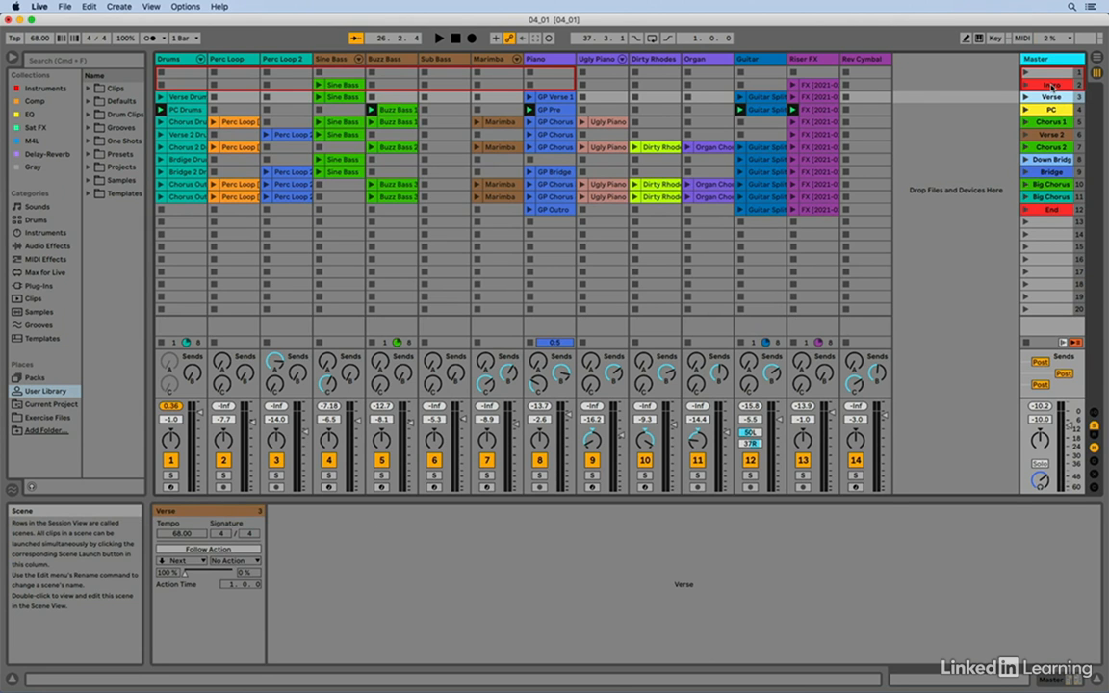
Duplicate the Verse scene and undo the duplication.
click(1053, 86)
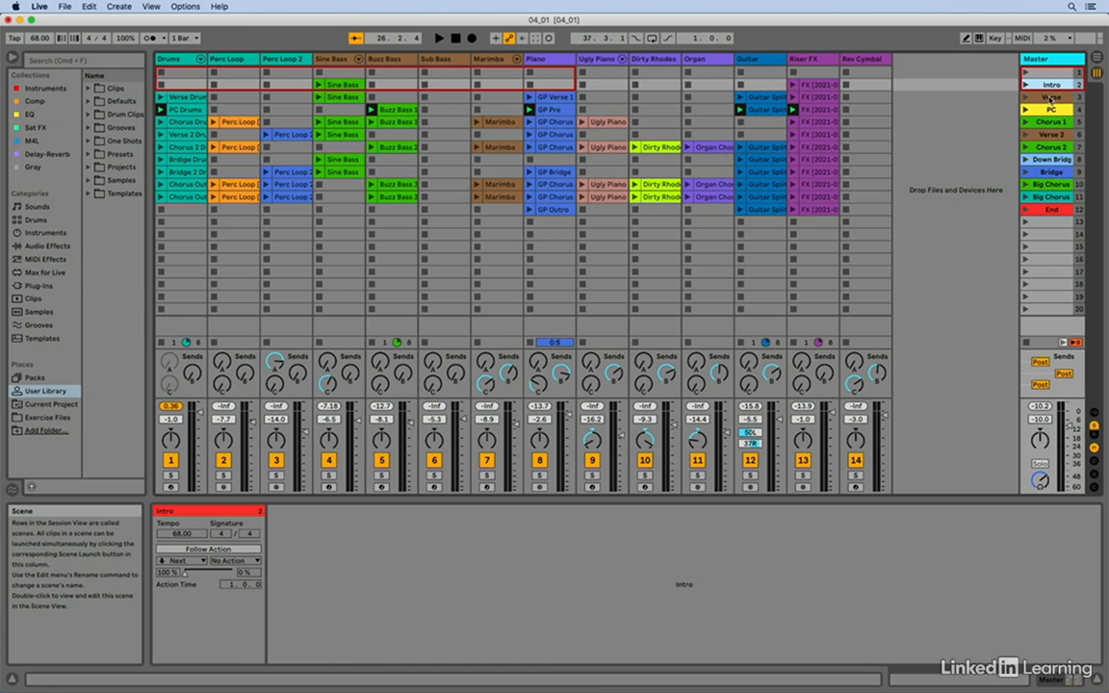
click(1051, 97)
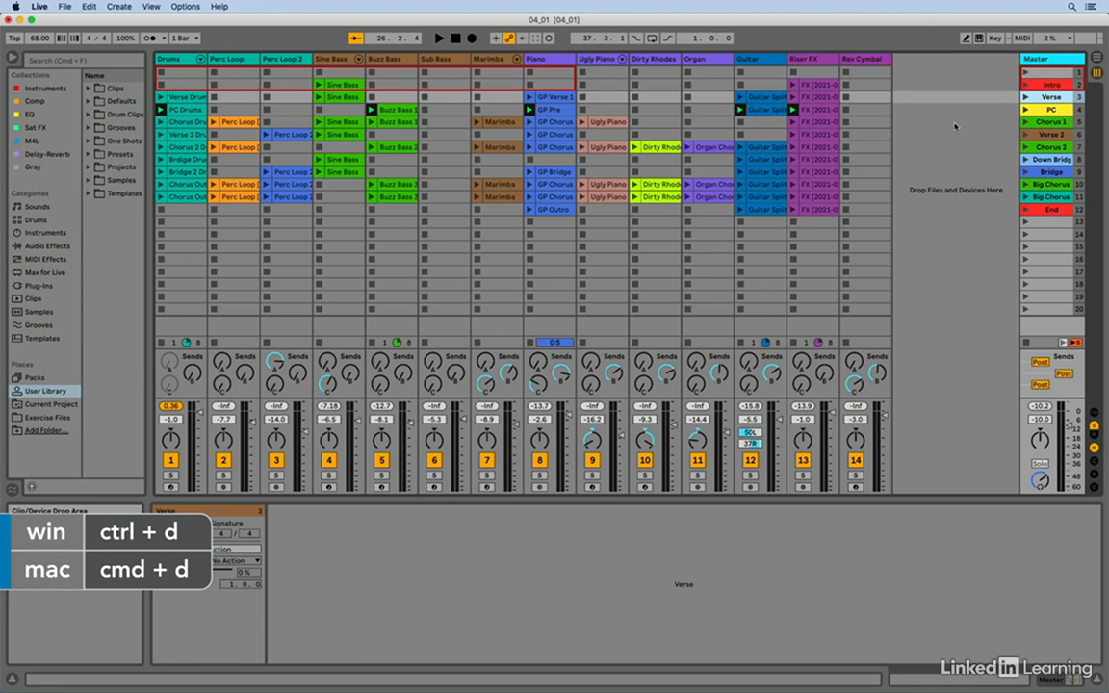
key(super+d)
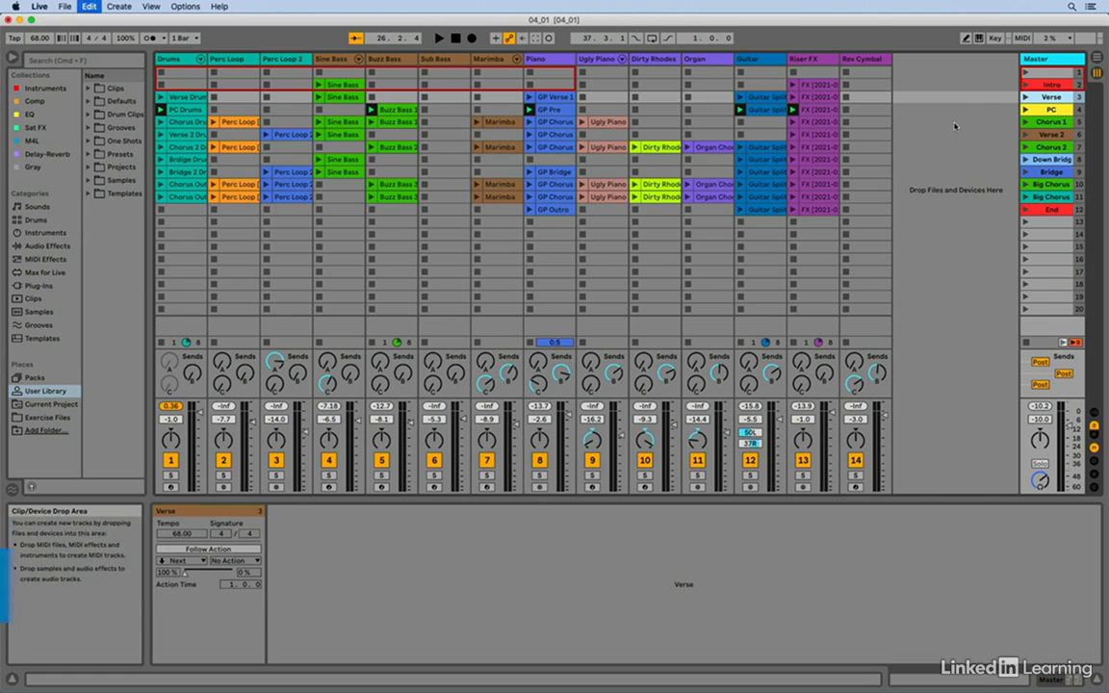
key(super+z)
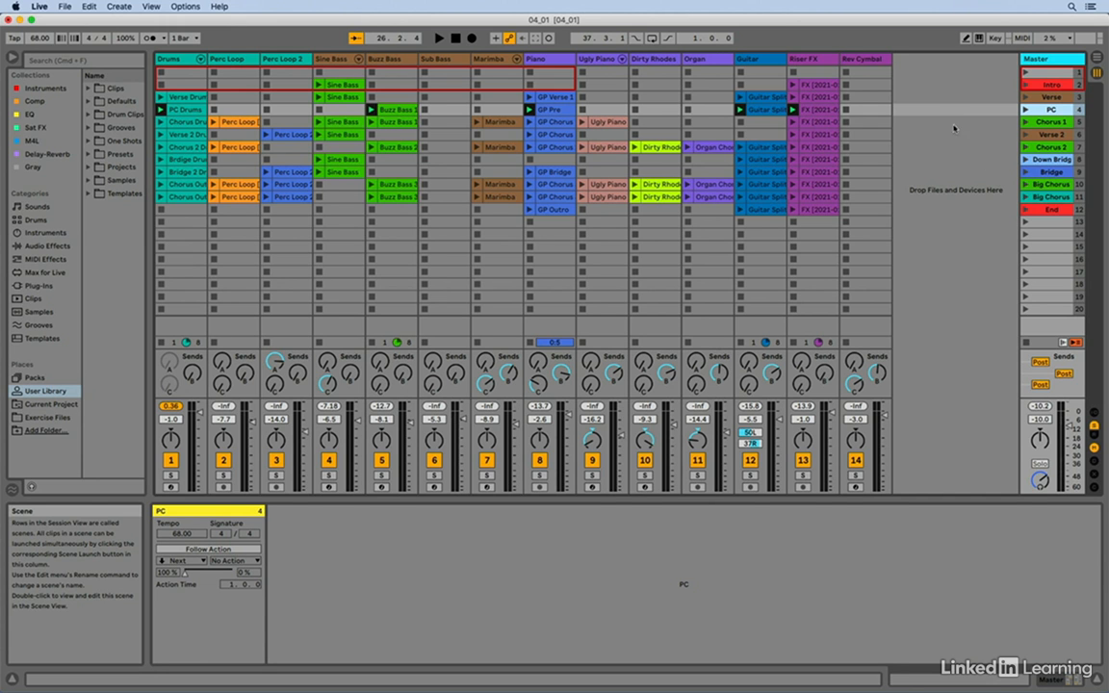
Stop all clips, then launch Verse's Drums, Chorus 1's Sine Bass and Marimba, and Chorus 2's Perc Loop, Ugly Piano and Dirty Rhodes clips.
click(1026, 344)
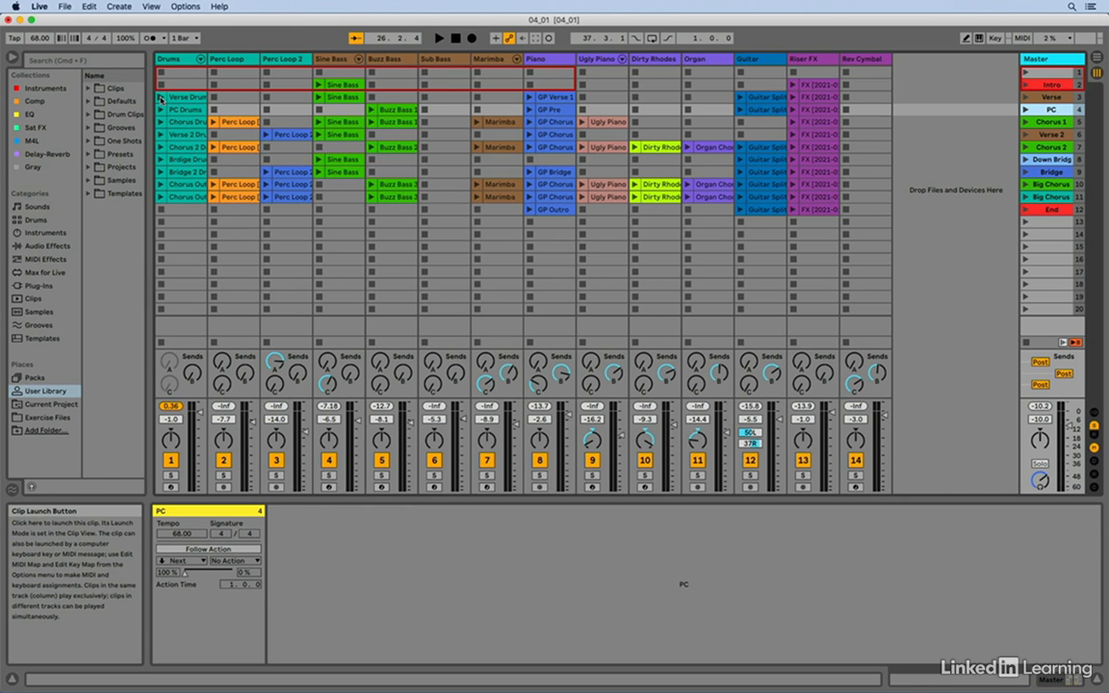
click(161, 97)
click(234, 147)
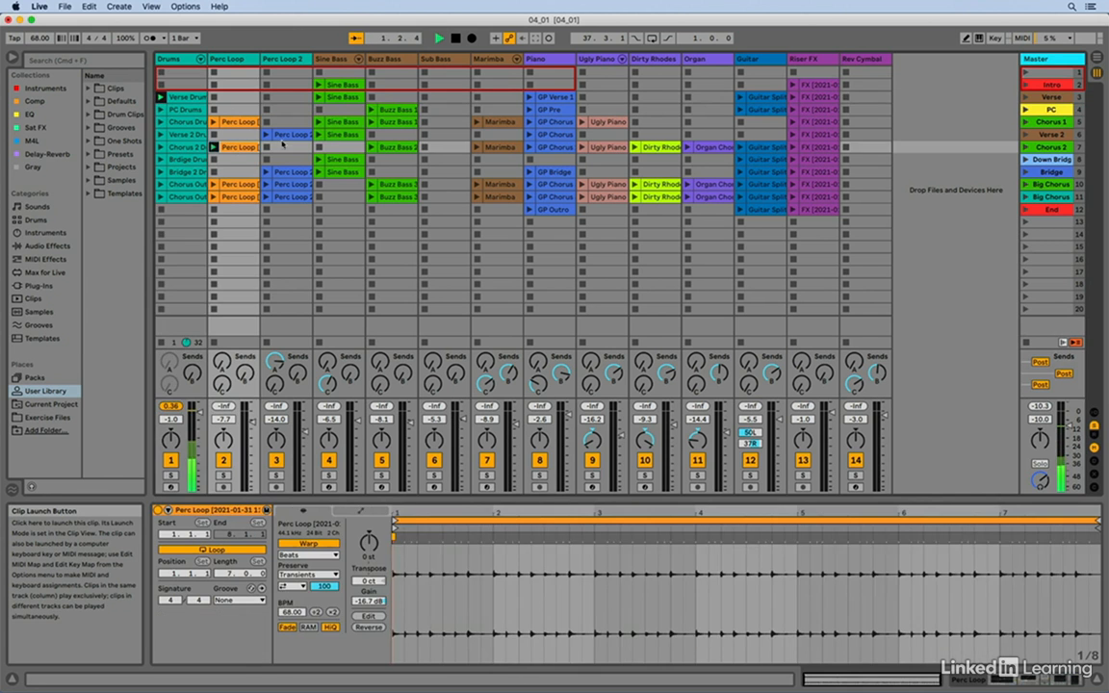
click(320, 122)
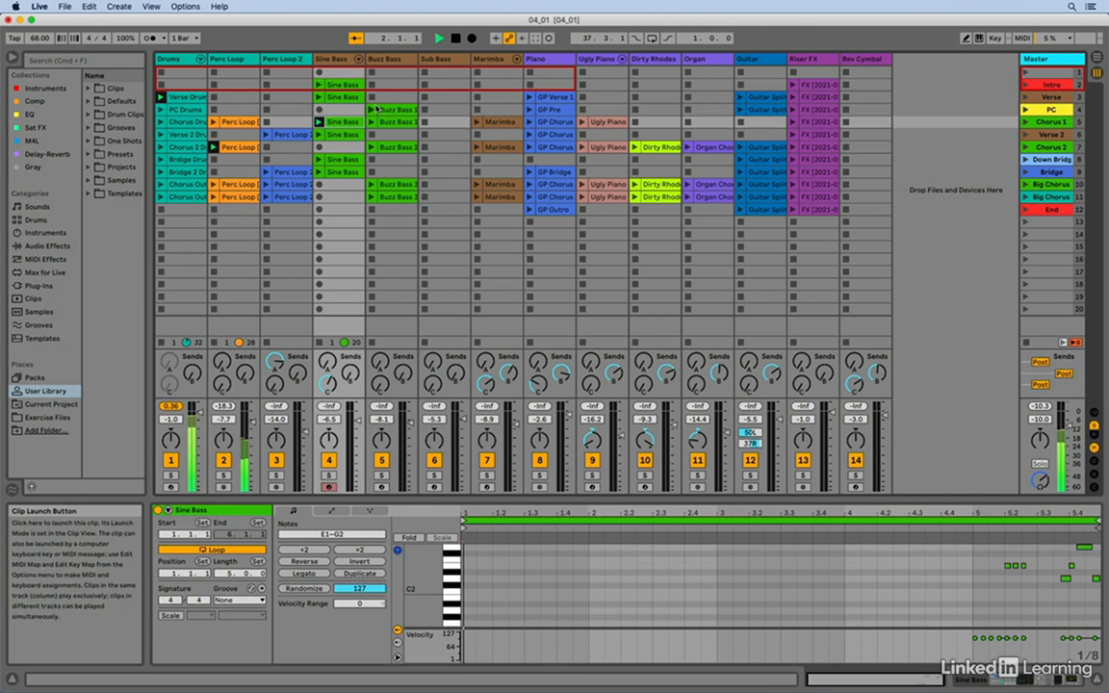
click(476, 122)
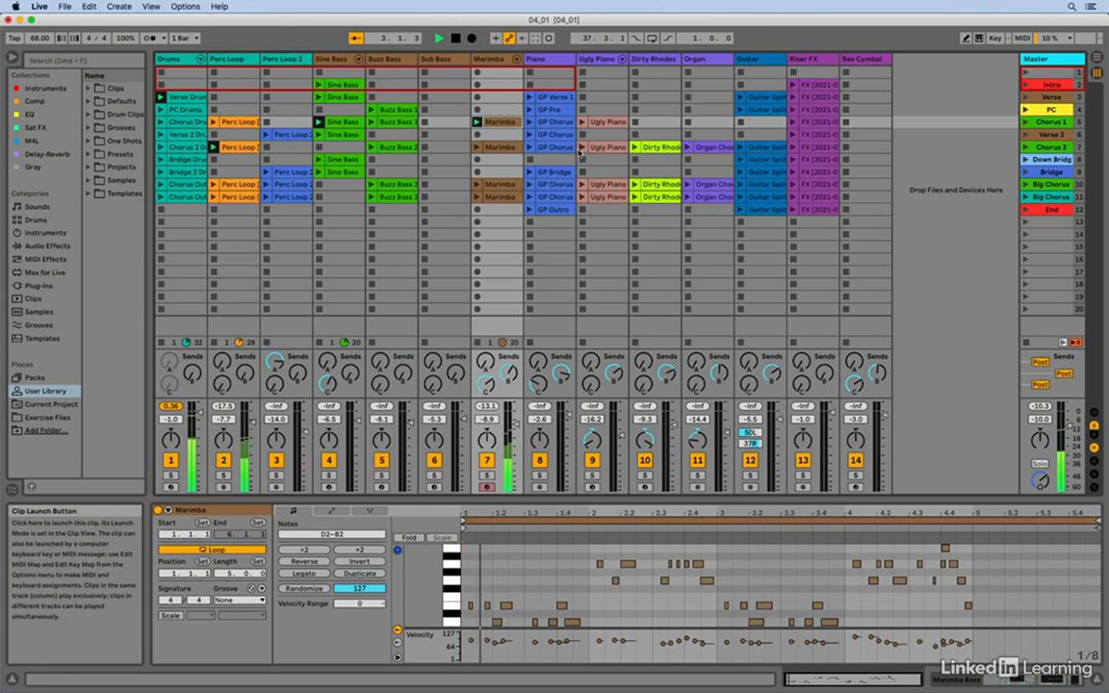
click(582, 147)
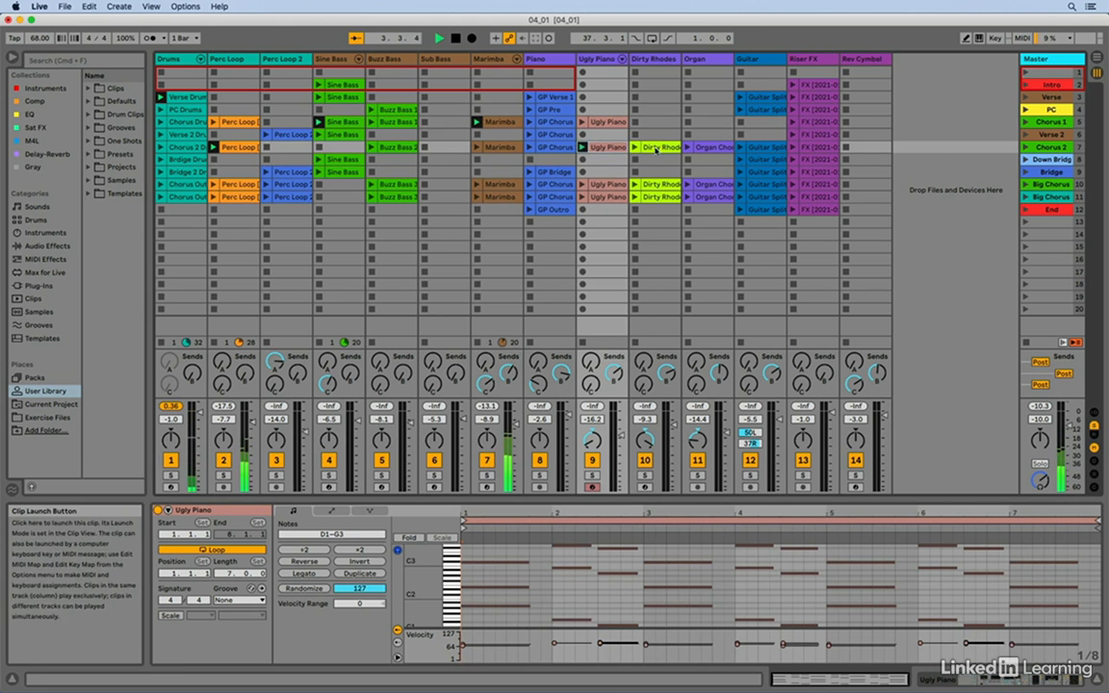
click(634, 147)
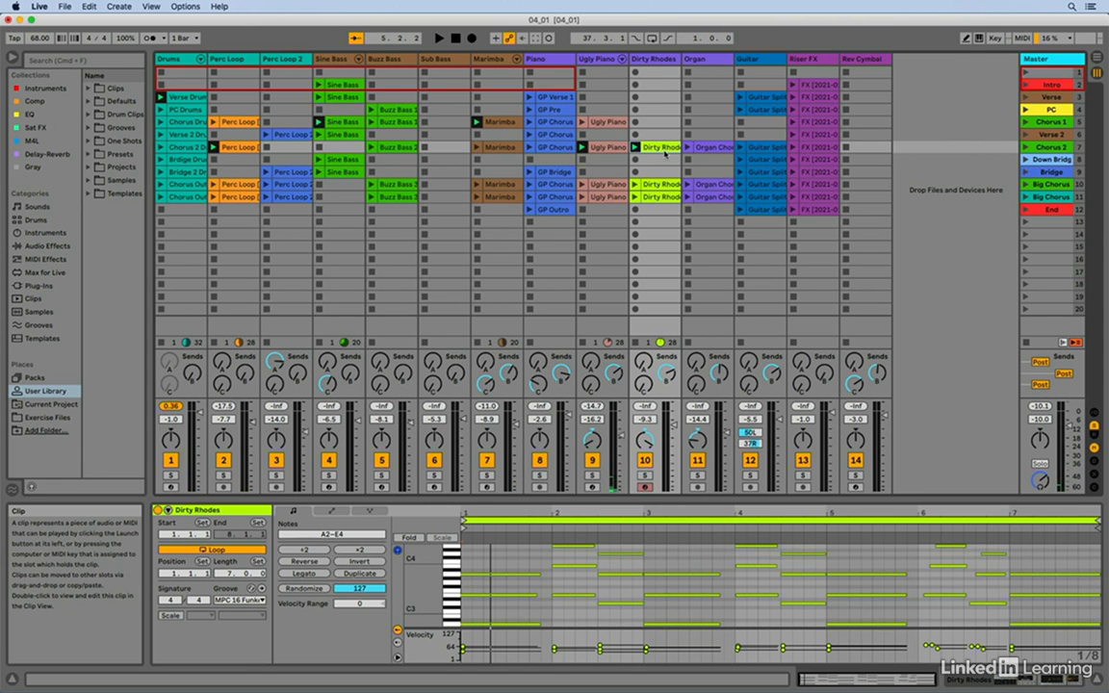
Capture the active clips into a new scene below the PC scene and stop all clips.
click(1050, 110)
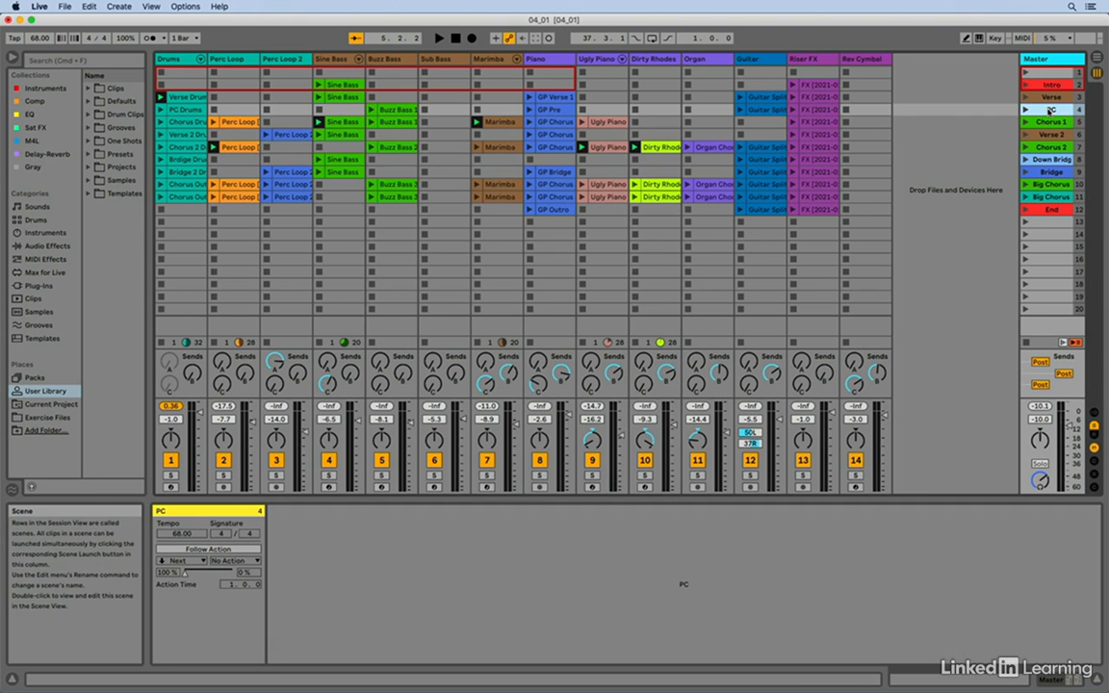
right_click(1050, 110)
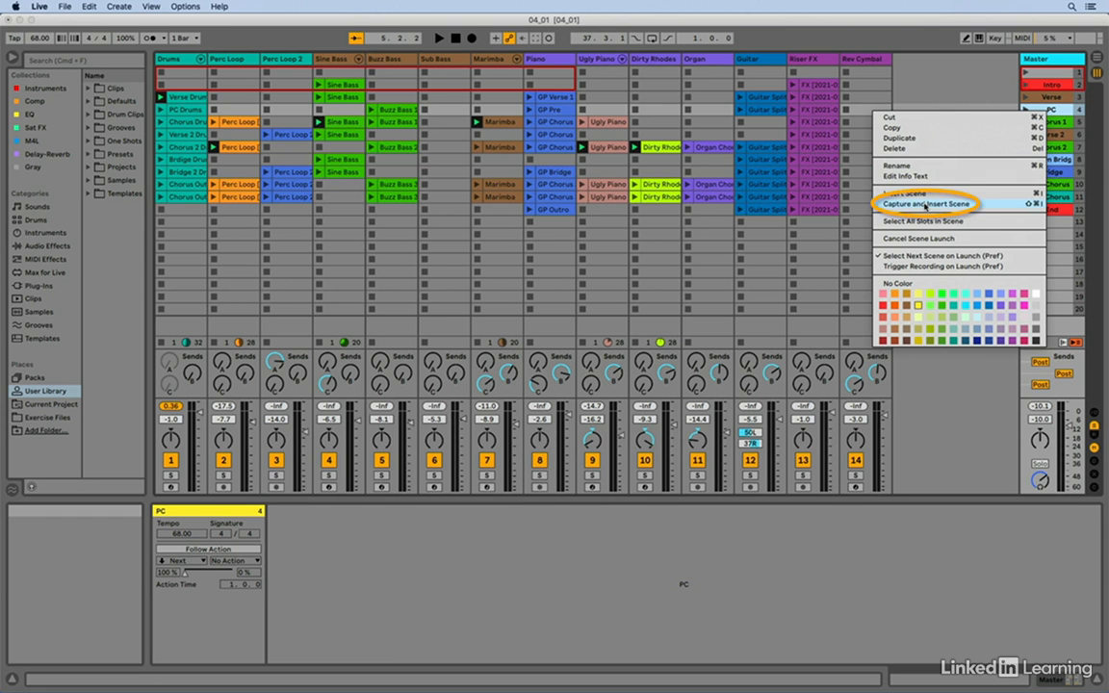
click(926, 204)
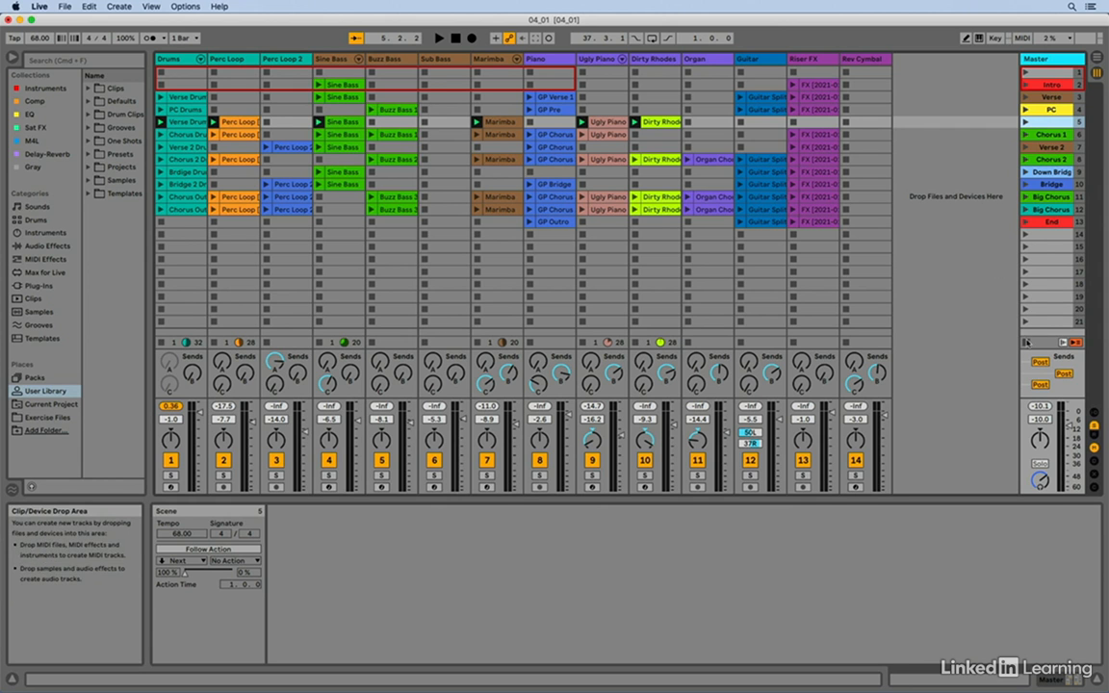
click(1027, 342)
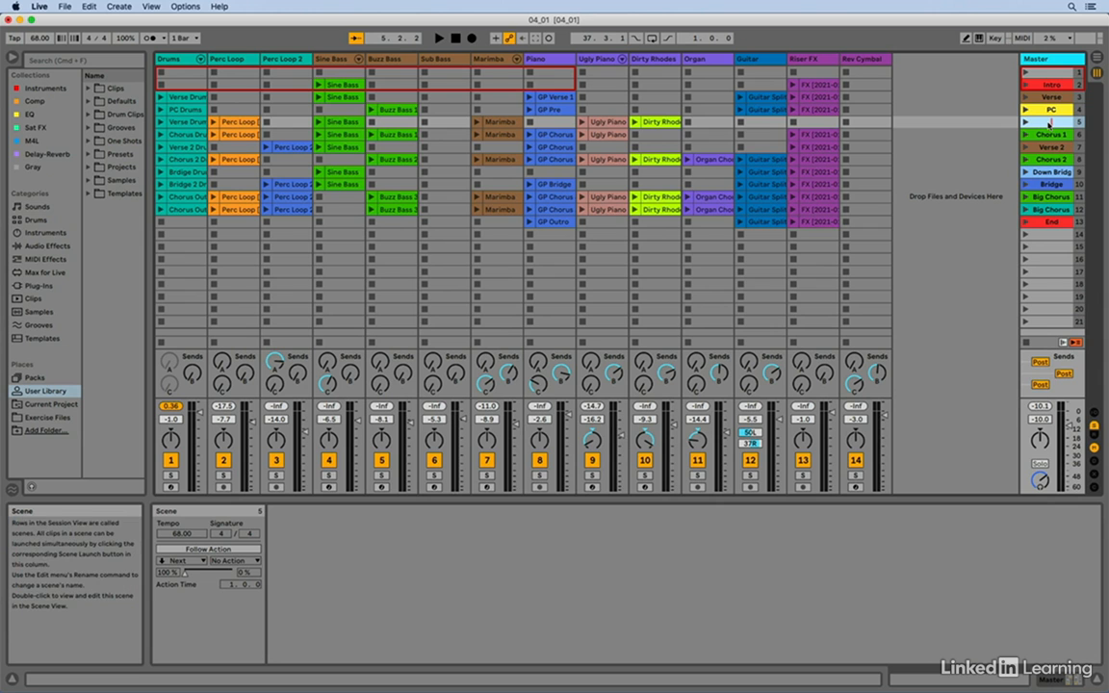
Rename the captured scene below PC as "Scene New" and give it a dark yellow color.
text(Scene New)
key(Return)
right_click(1042, 124)
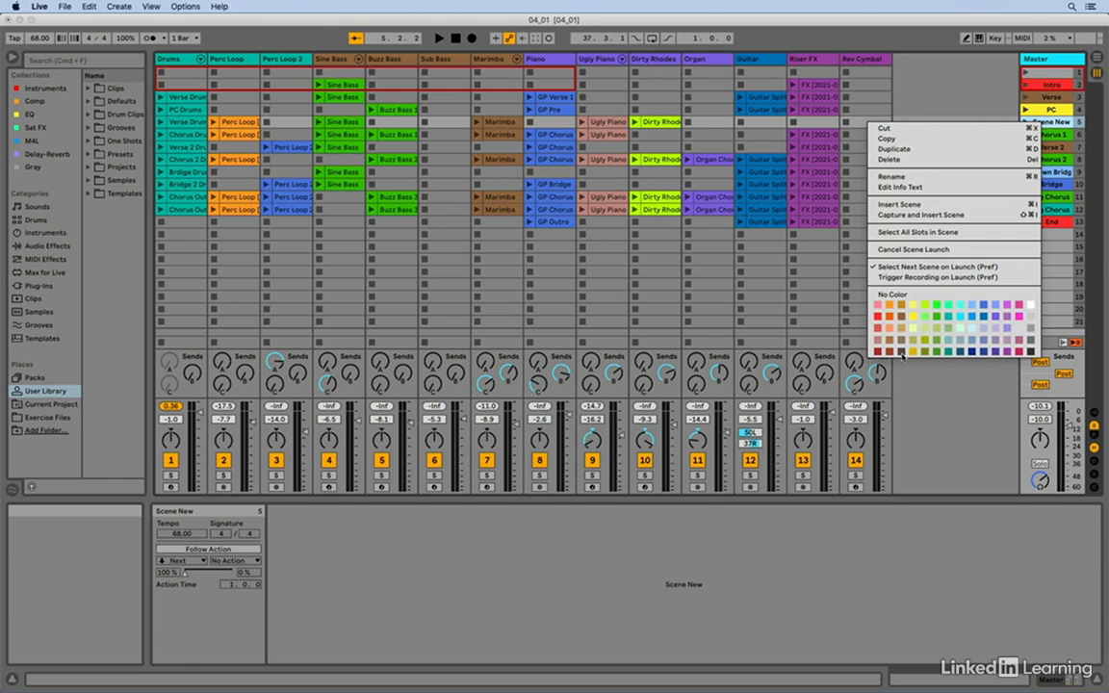
click(905, 352)
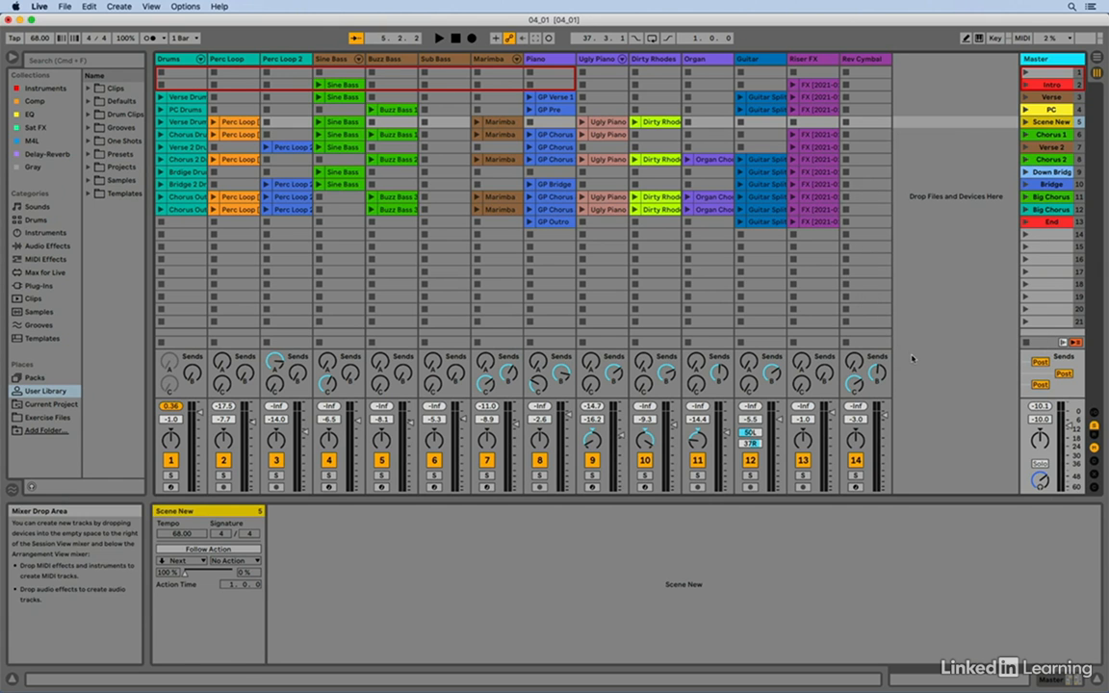
Delete the scene named Scene New.
click(1052, 123)
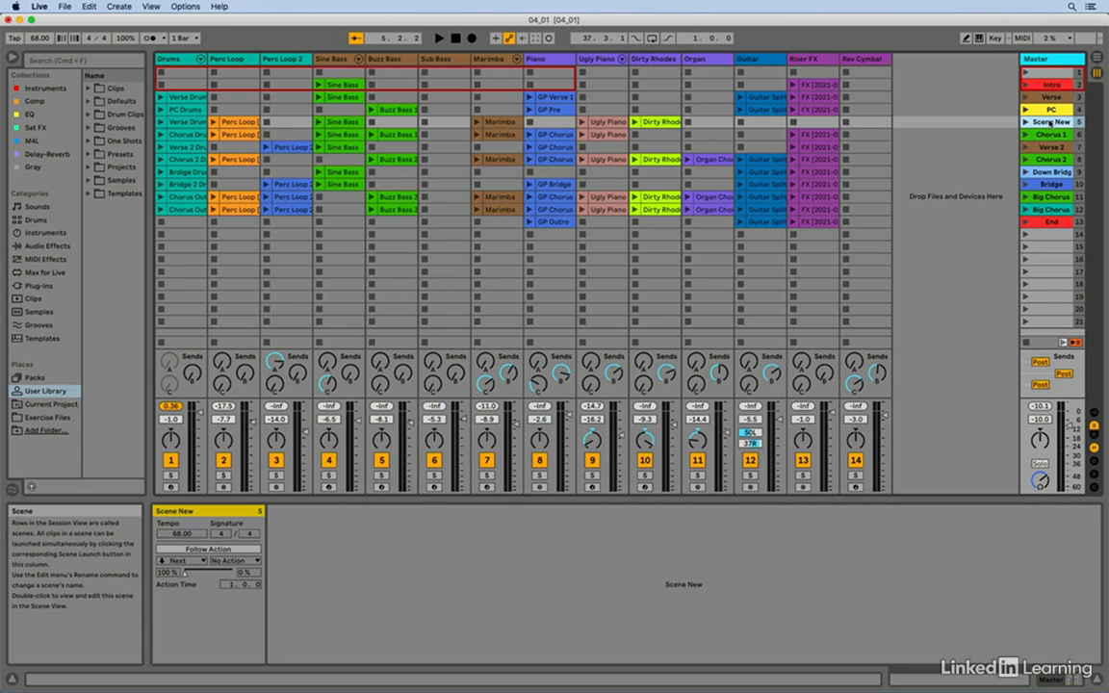
key(Delete)
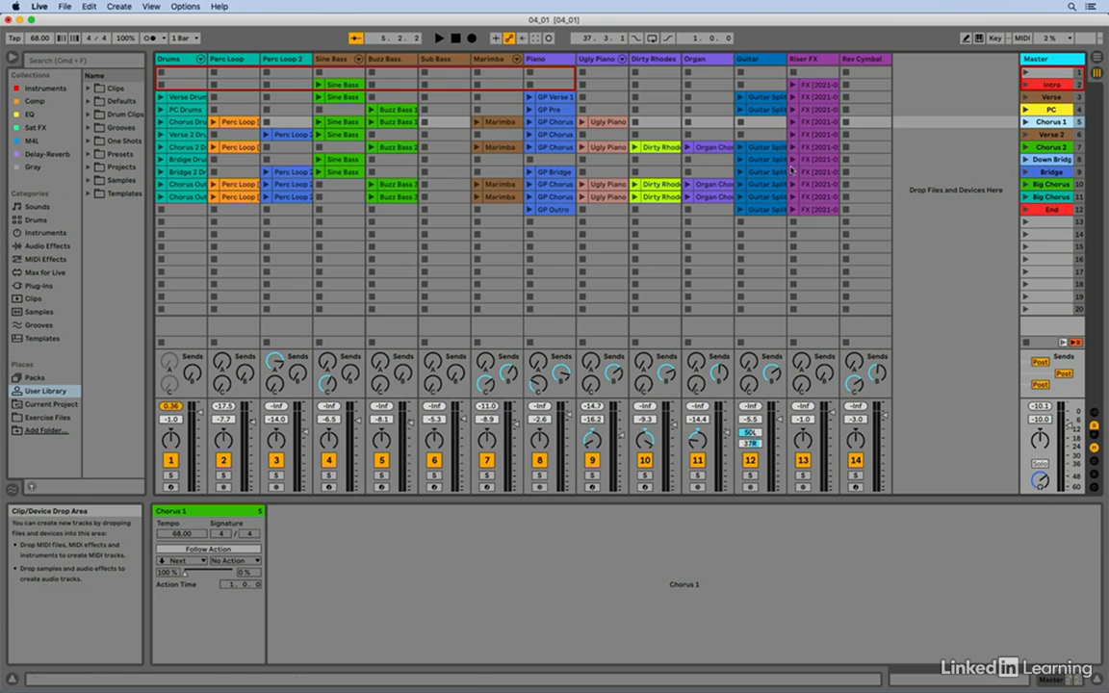
Remove the stop button from the empty Sine Bass slot in the PC scene.
click(1051, 98)
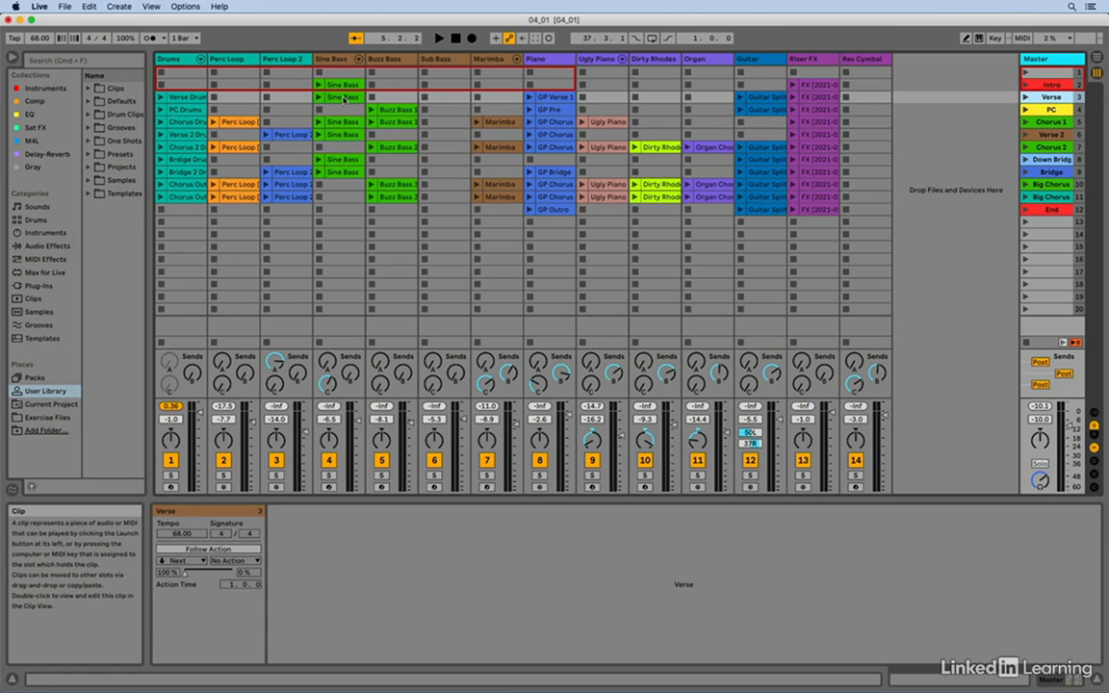
click(1053, 111)
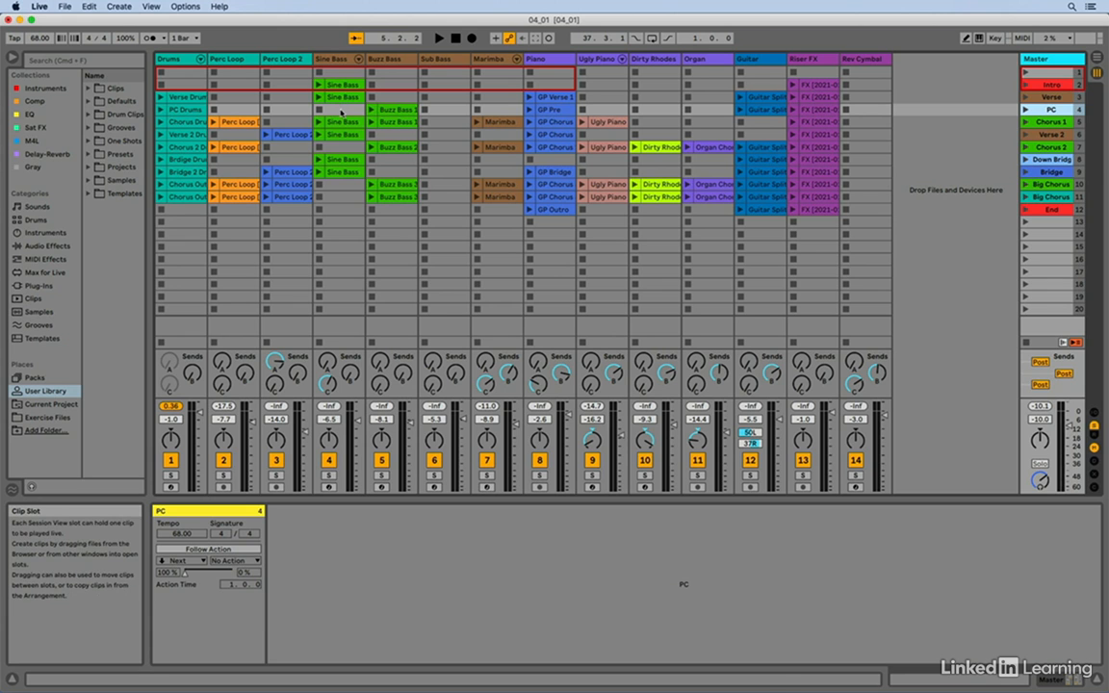
click(341, 110)
right_click(341, 113)
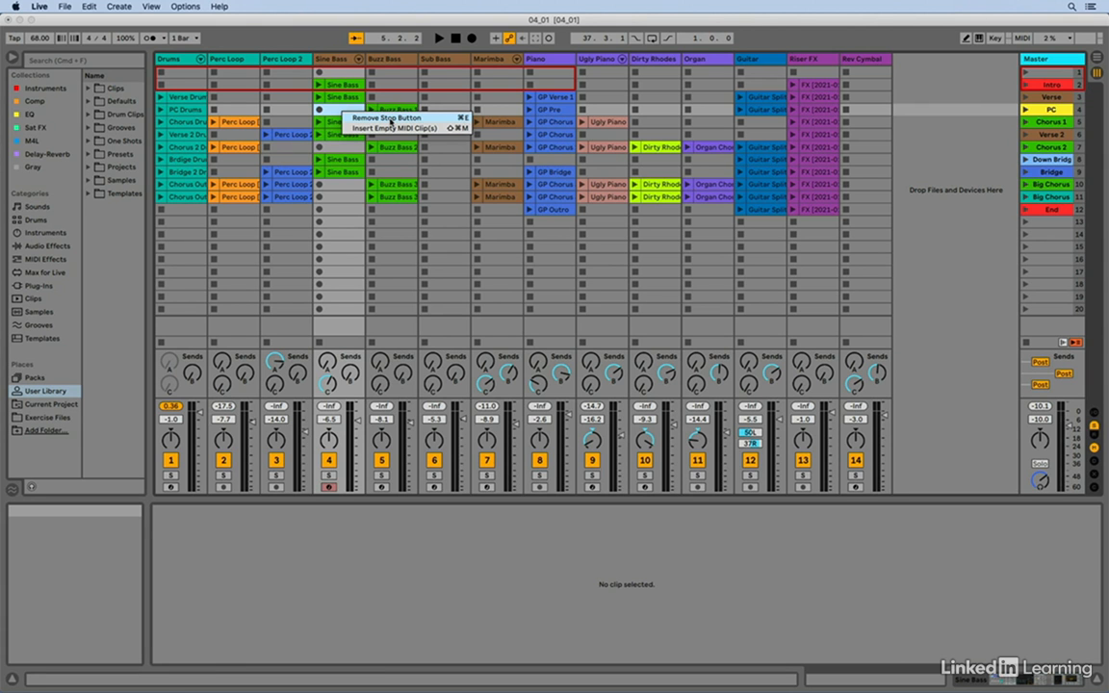
click(390, 119)
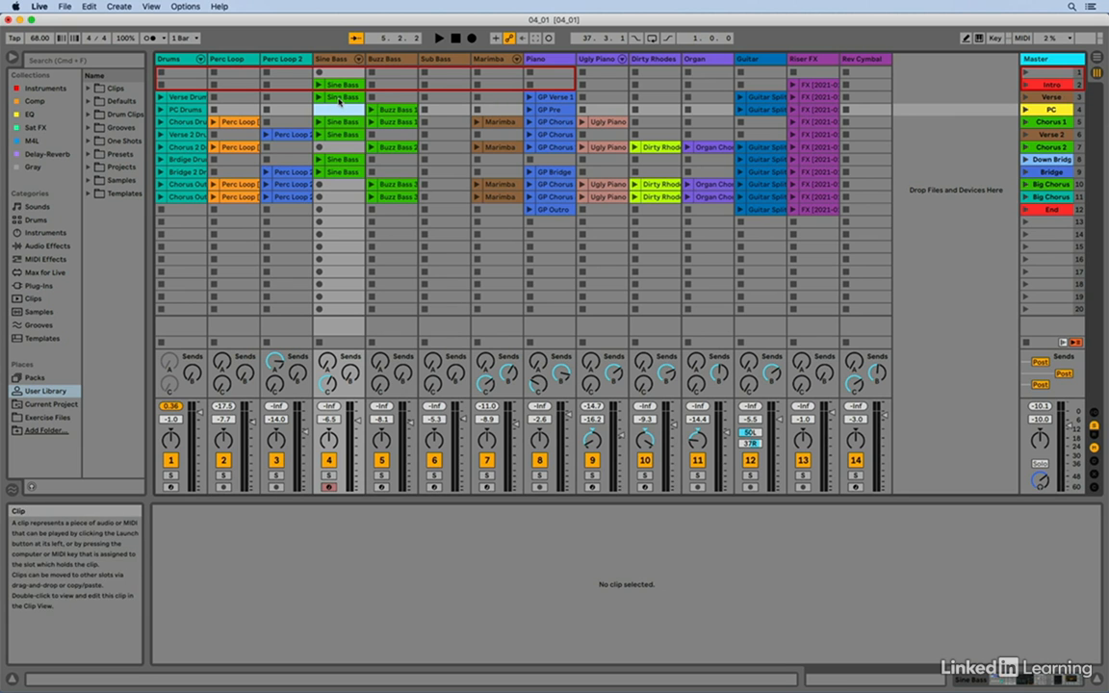
Play the Verse scene followed by the PC scene, then stop playback and all clips.
click(1026, 97)
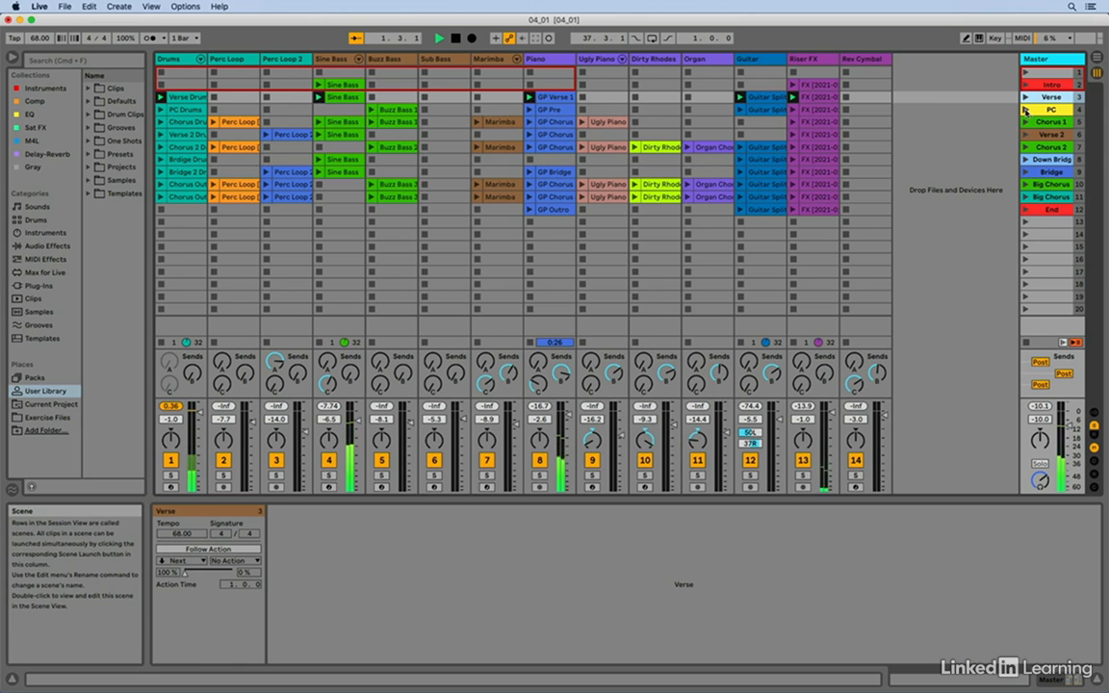
click(1027, 110)
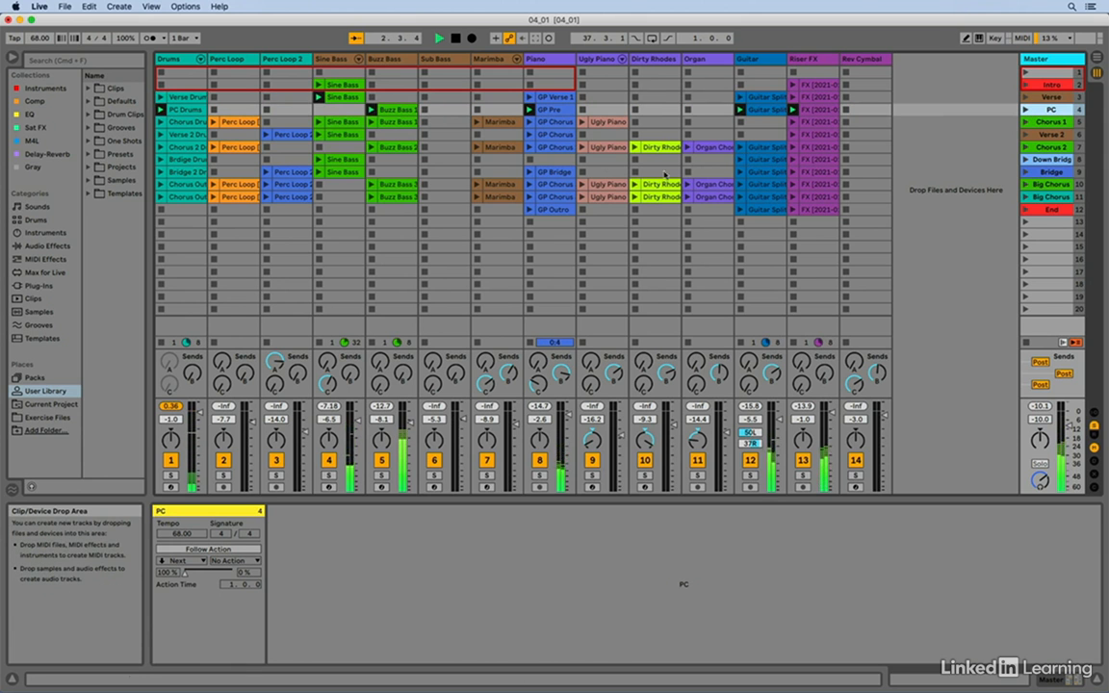
key(space)
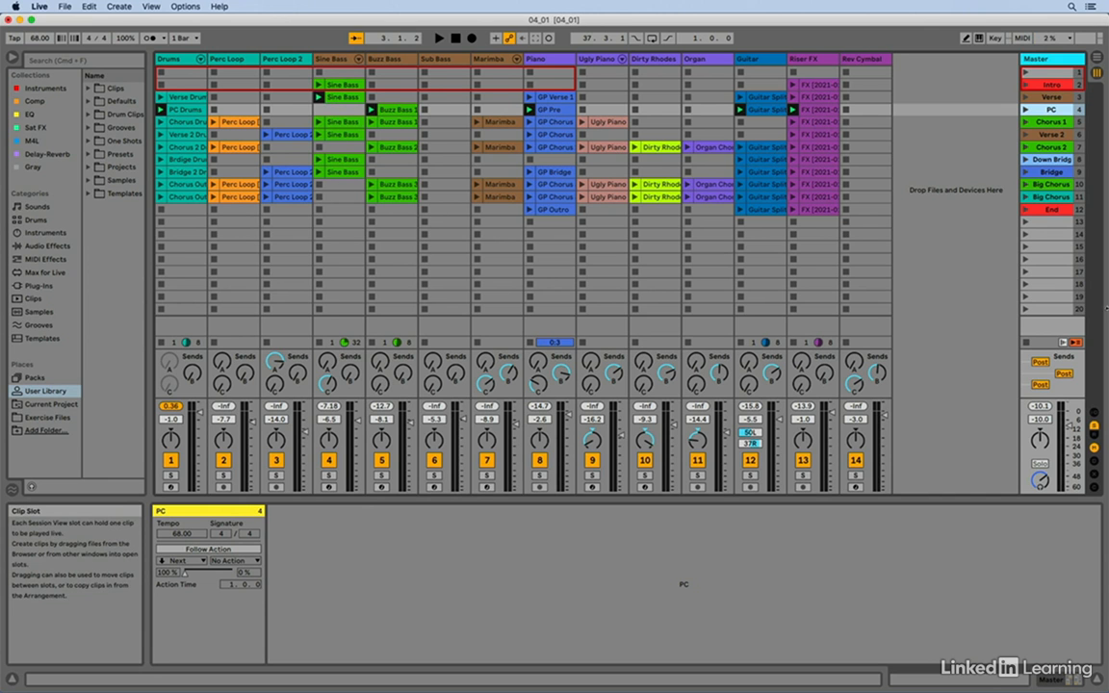
click(1027, 342)
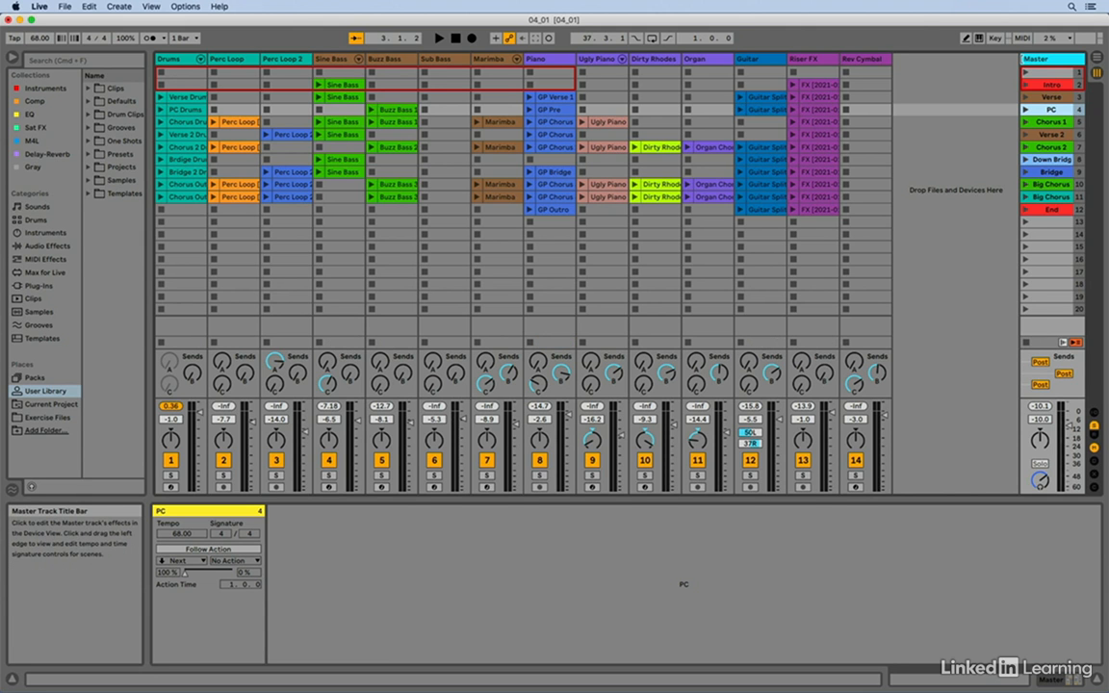
Widen the Master track to show the scene tempo values and set the PC scene's tempo to 75.
drag(1022, 58, 969, 59)
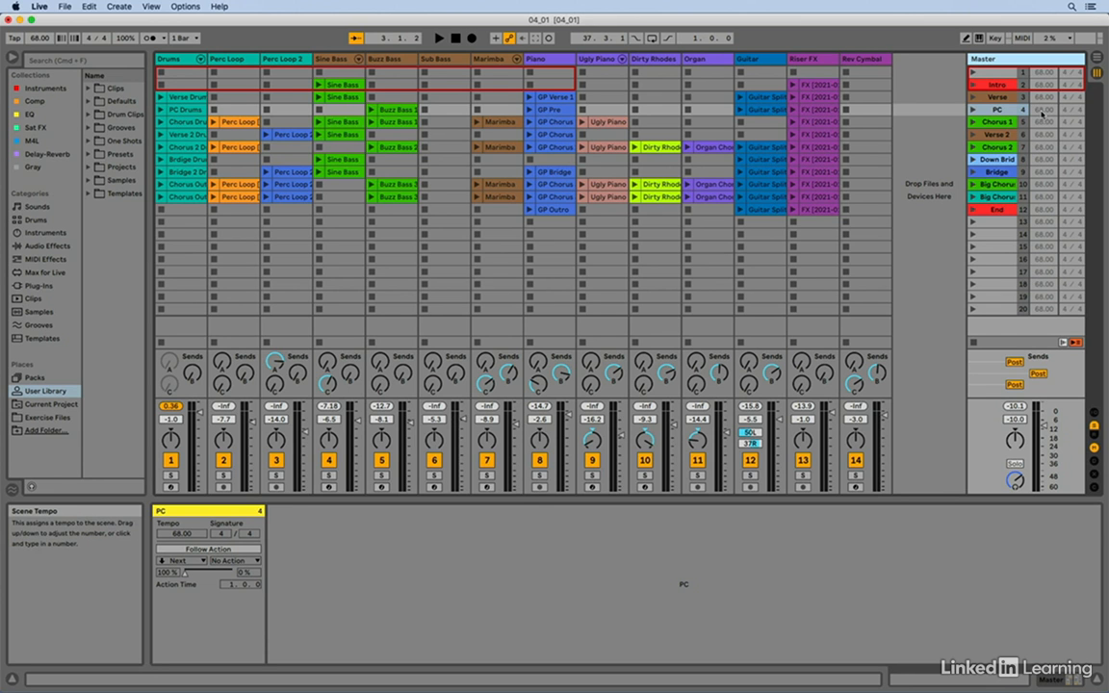
click(1042, 111)
text(71)
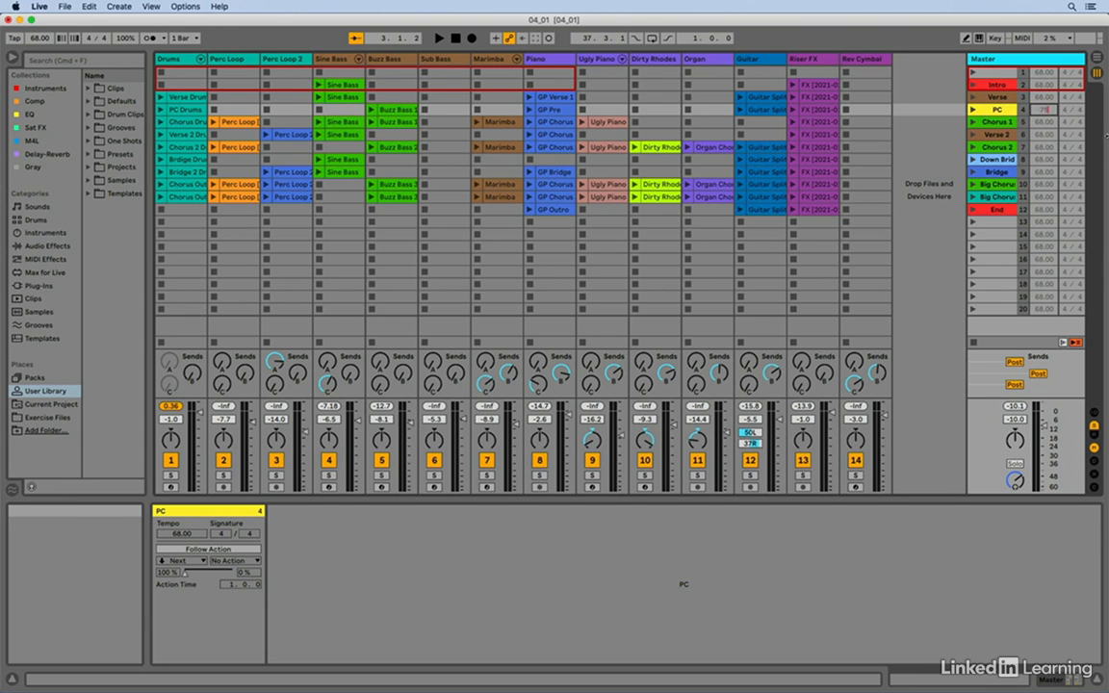
key(Return)
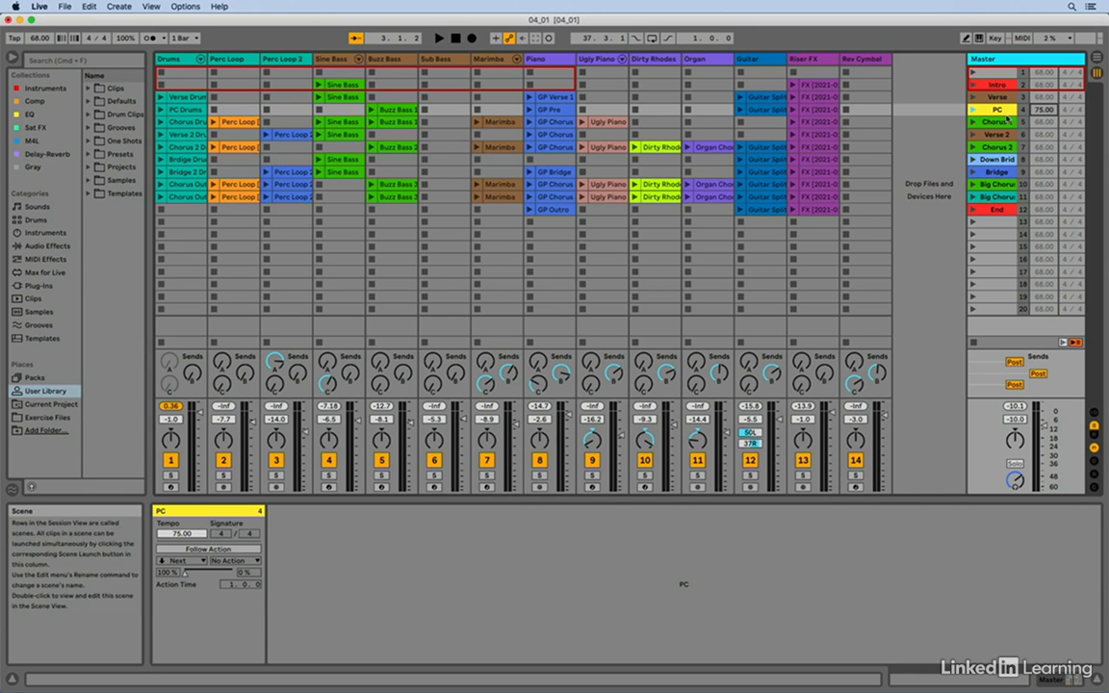
Launch the PC scene at its assigned tempo and stop playback.
click(974, 111)
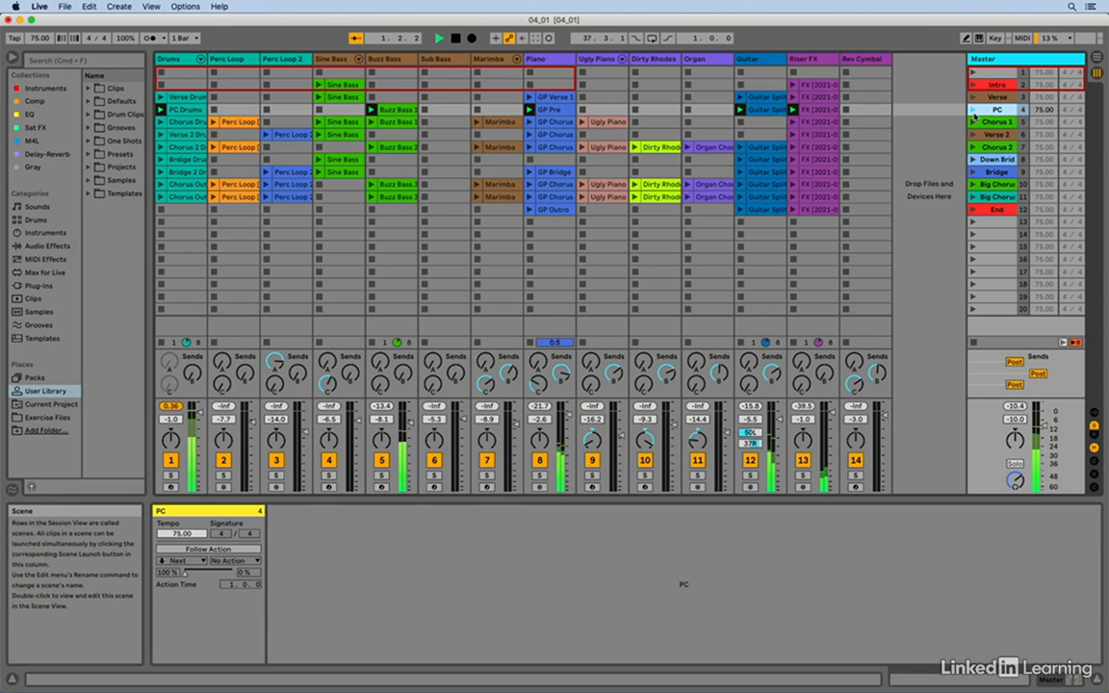
key(space)
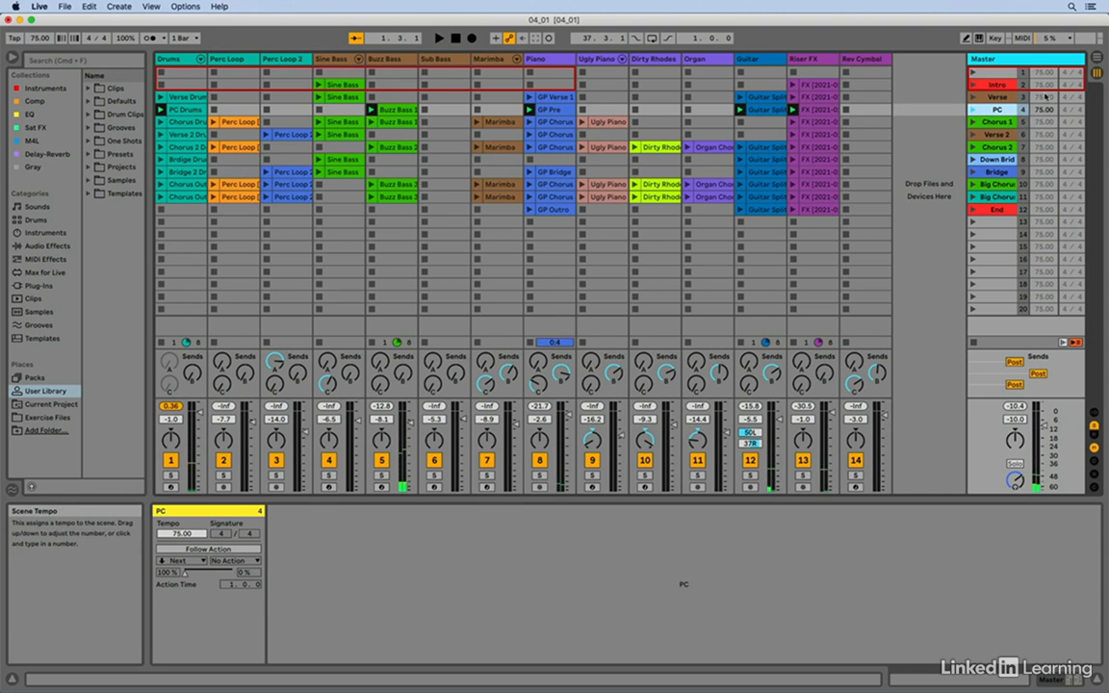